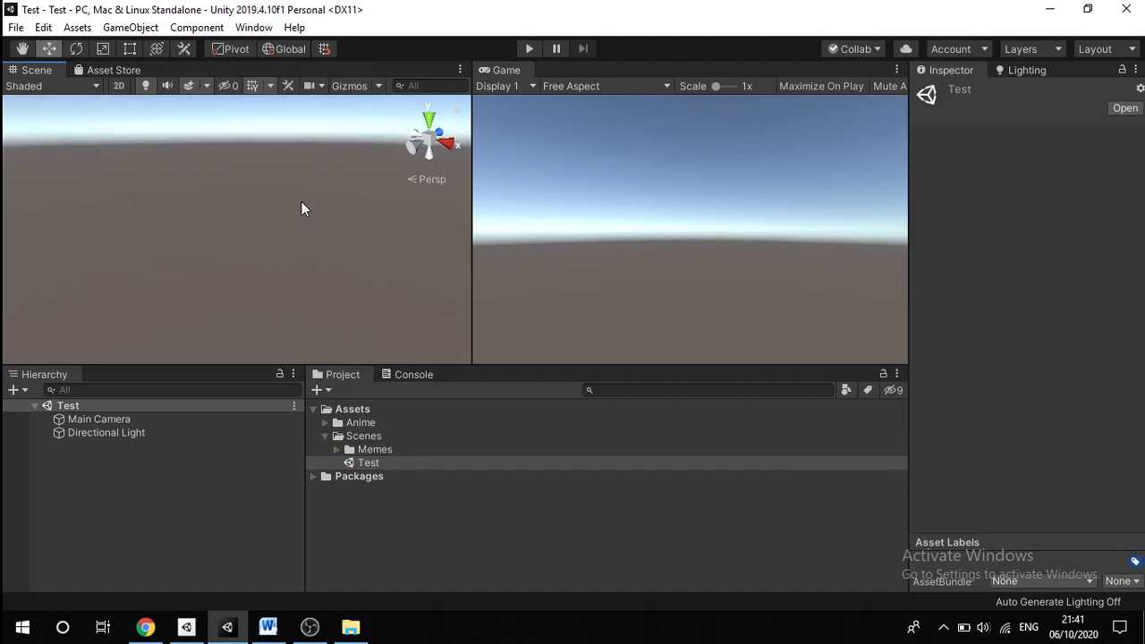
Step: Search the Package Manager for 'pos' (post-processing) packages
left_click(258, 29)
mouse_move(201, 28)
mouse_move(268, 30)
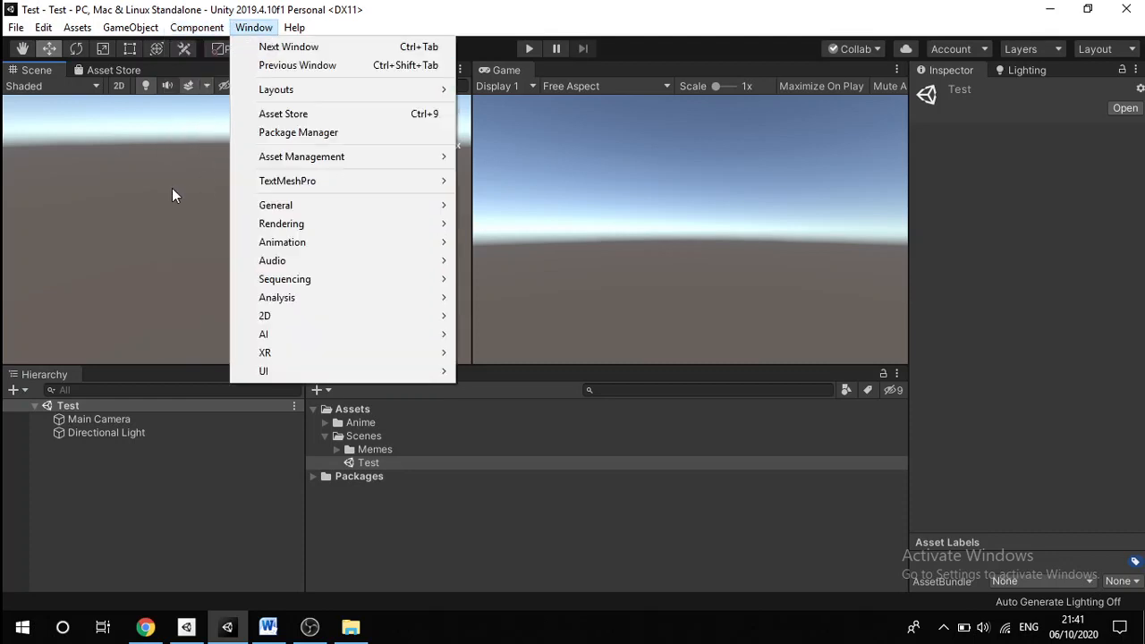
left_click(174, 195)
left_click(254, 28)
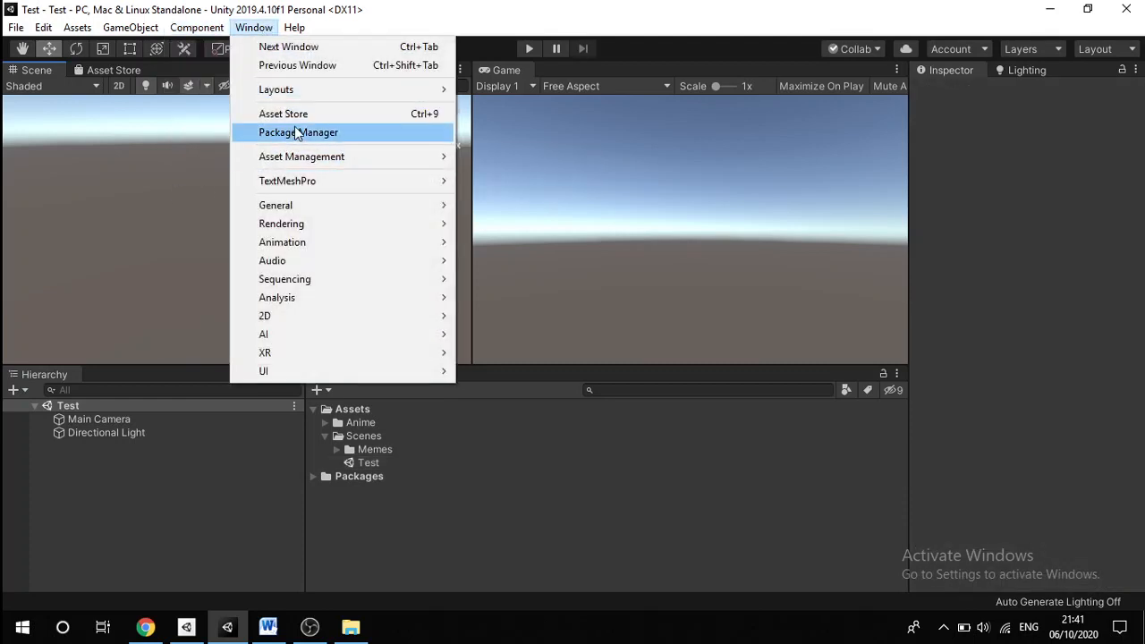
left_click(316, 132)
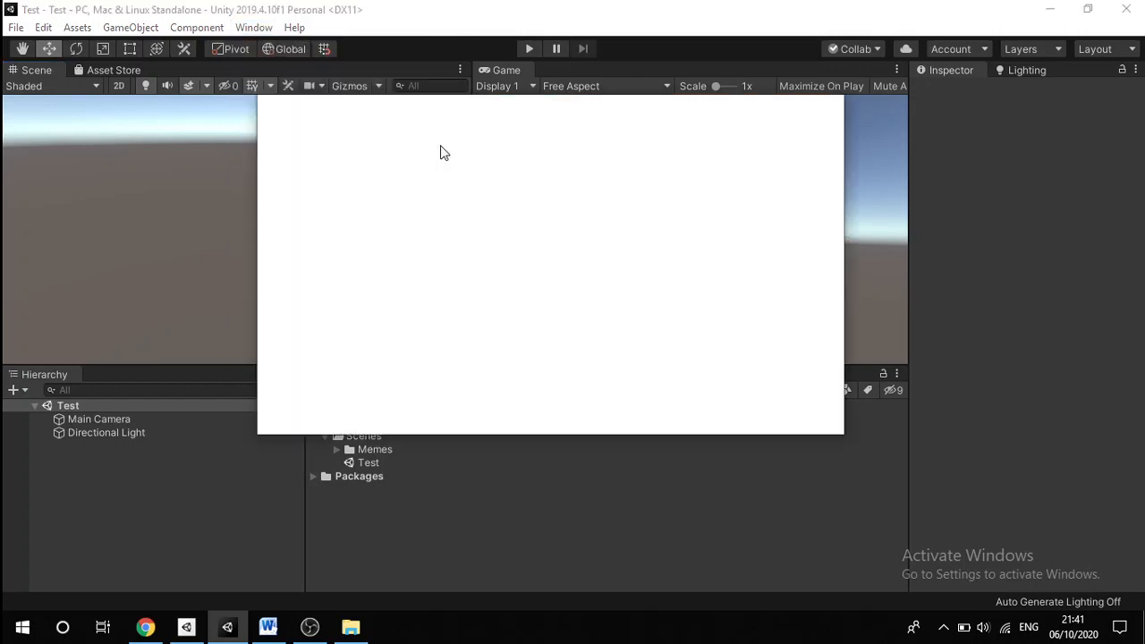
left_click(596, 120)
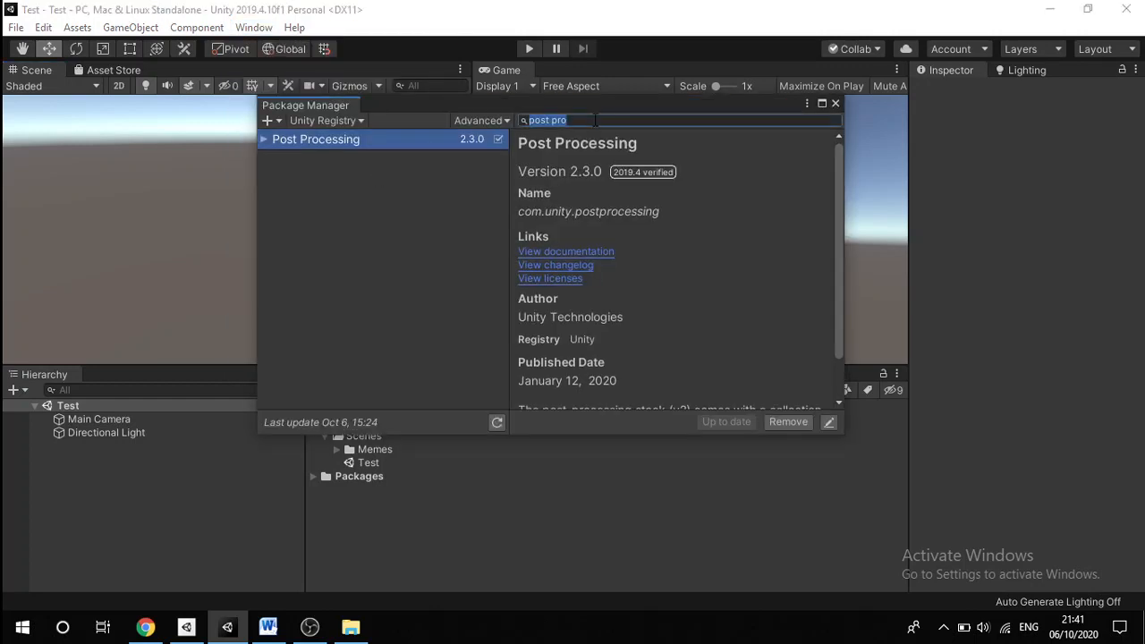
type("pos")
left_click(836, 104)
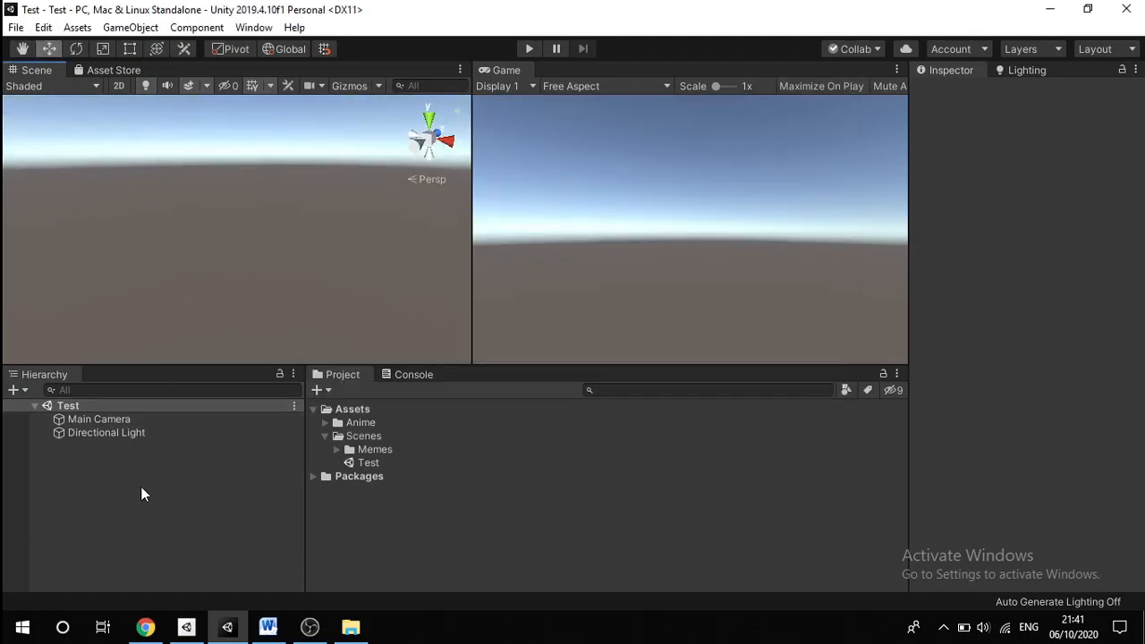
Step: Add a 3D Sphere to the scene and rename it Glow
right_click(98, 469)
mouse_move(177, 330)
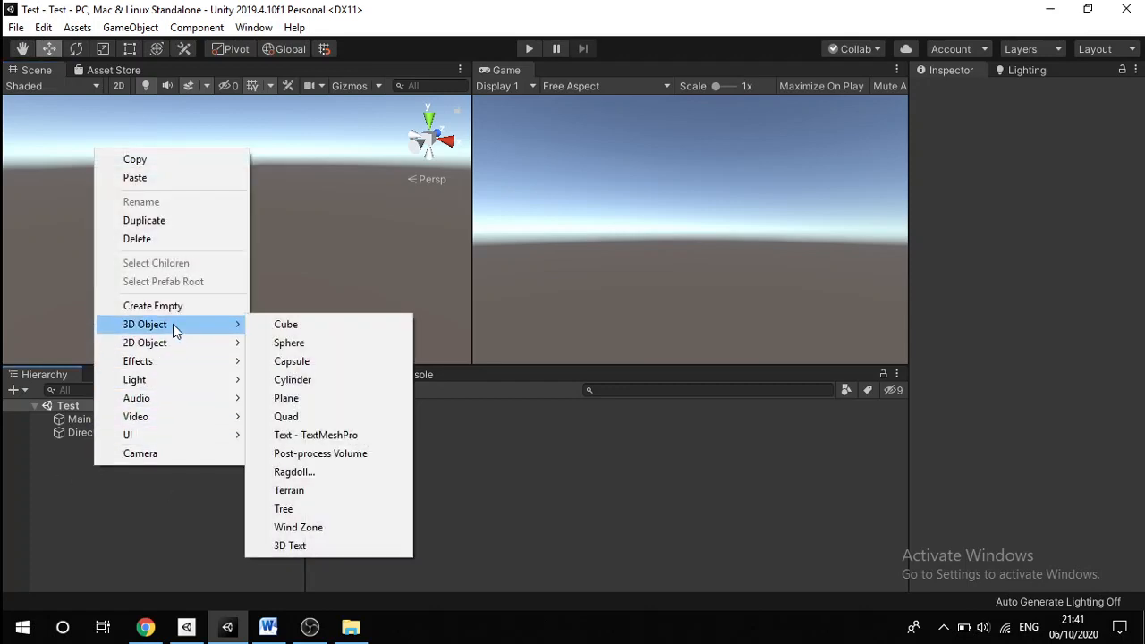
left_click(286, 344)
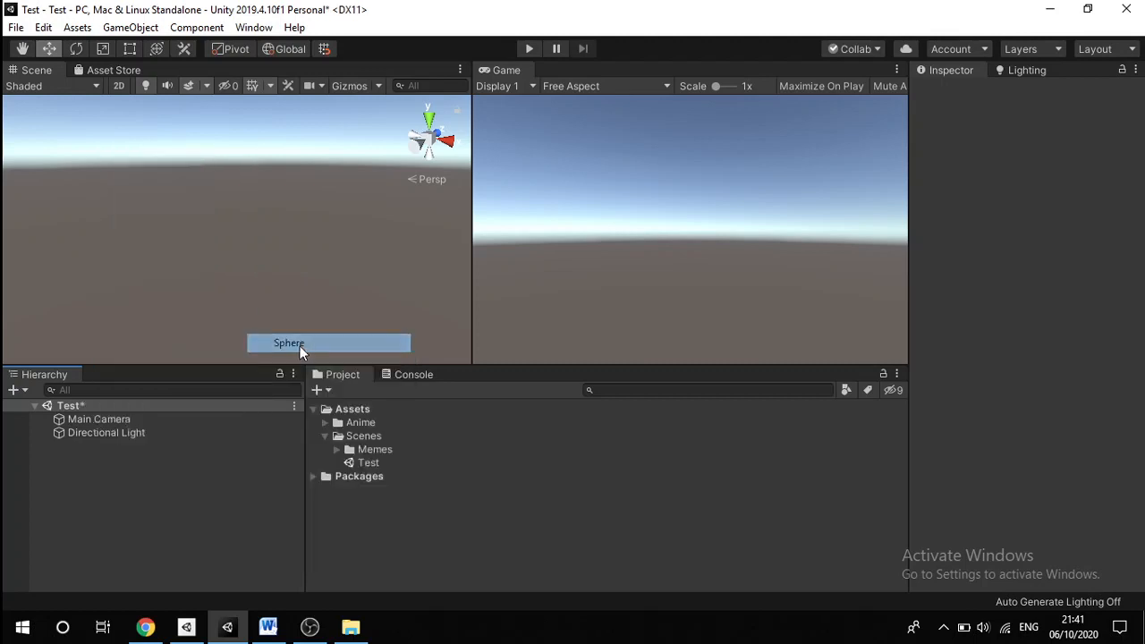
left_click(1037, 93)
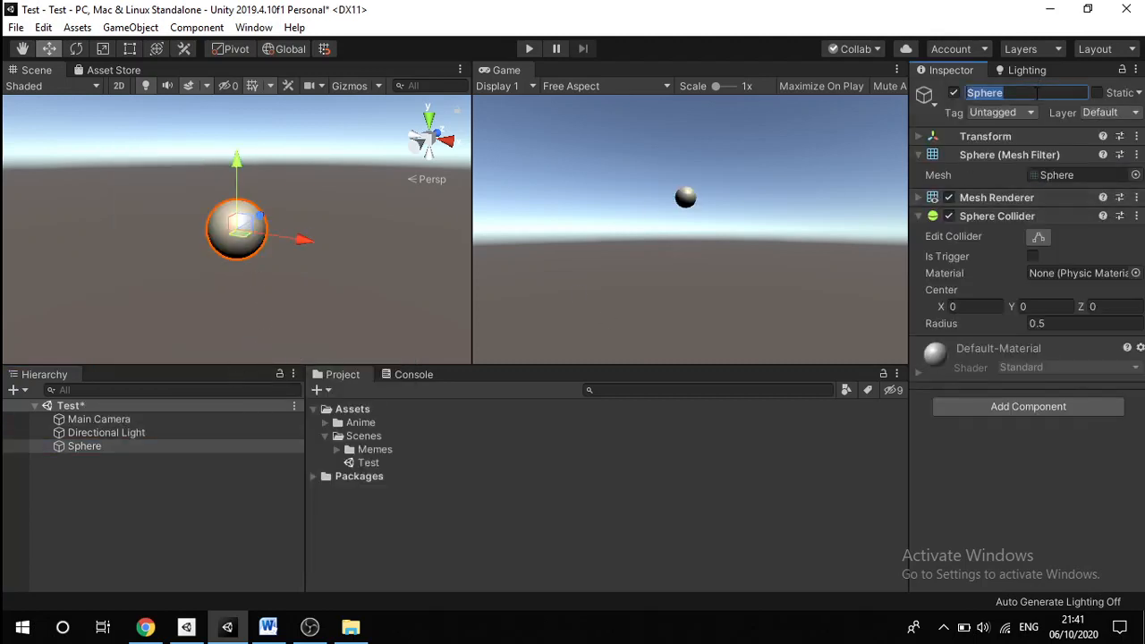
type("Glow")
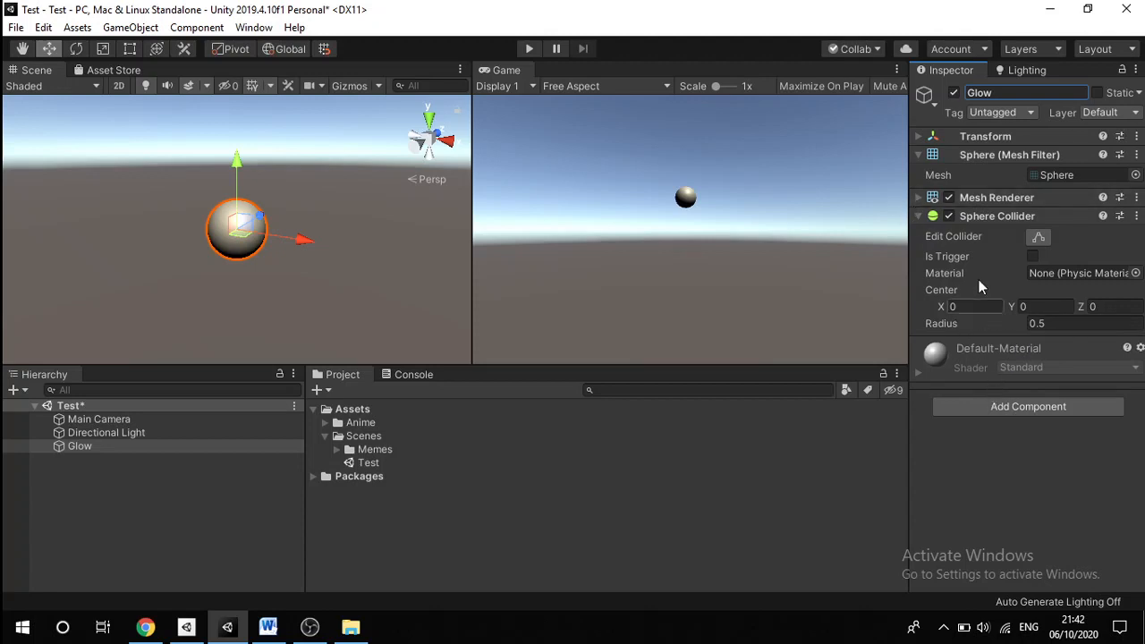
Step: Create a new user layer 8 named Glow
left_click(1078, 411)
left_click(1082, 113)
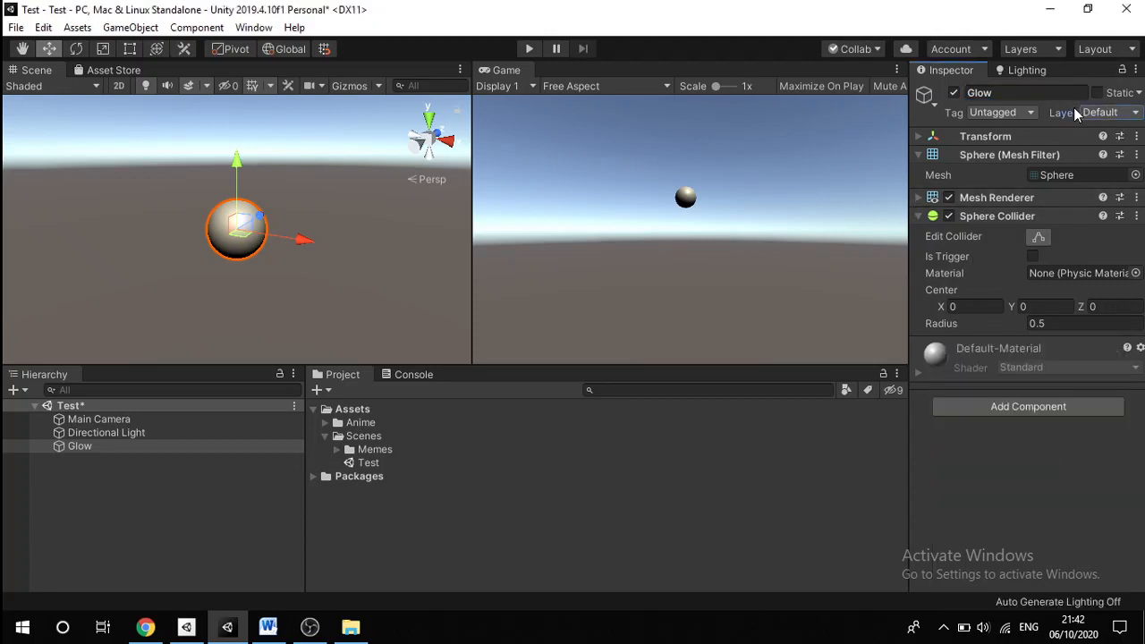
left_click(1127, 113)
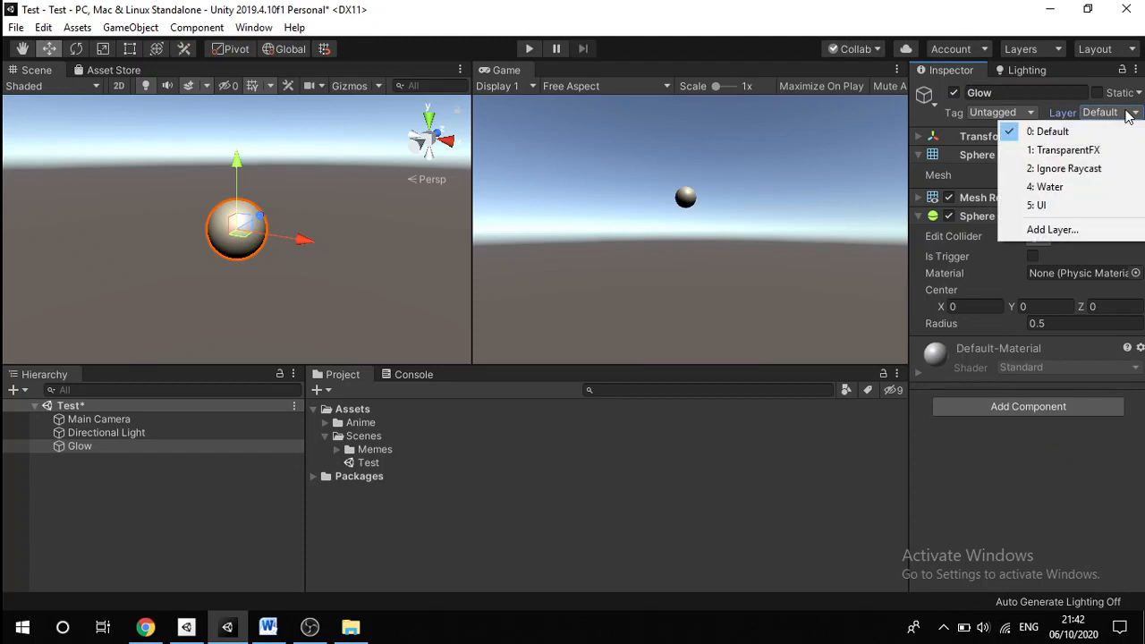
left_click(1061, 231)
left_click(1028, 321)
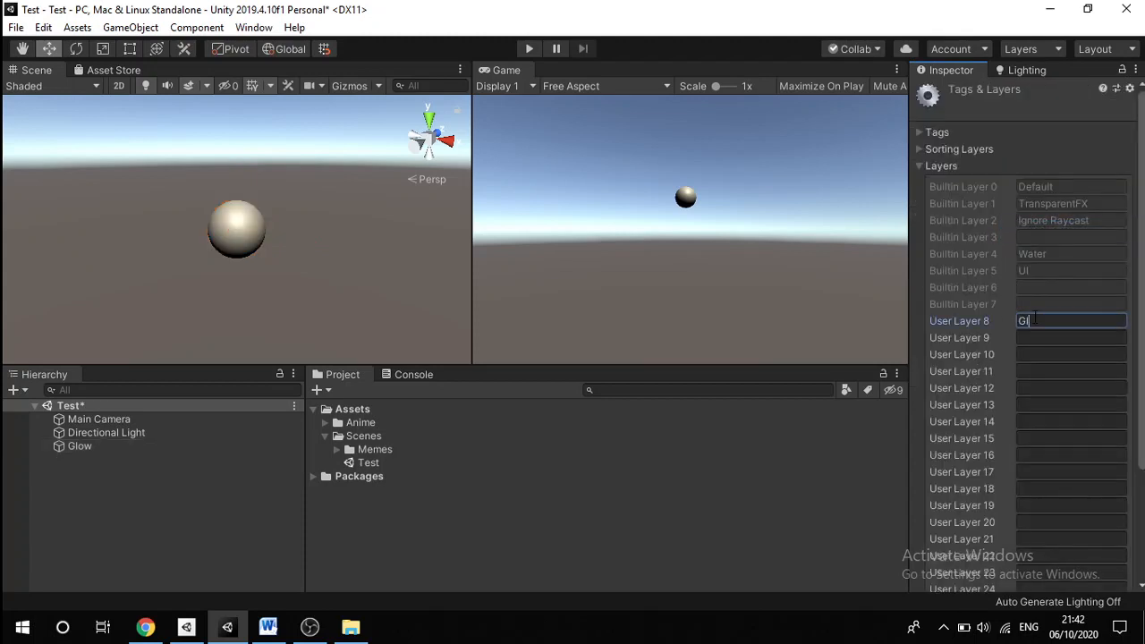
left_click(125, 488)
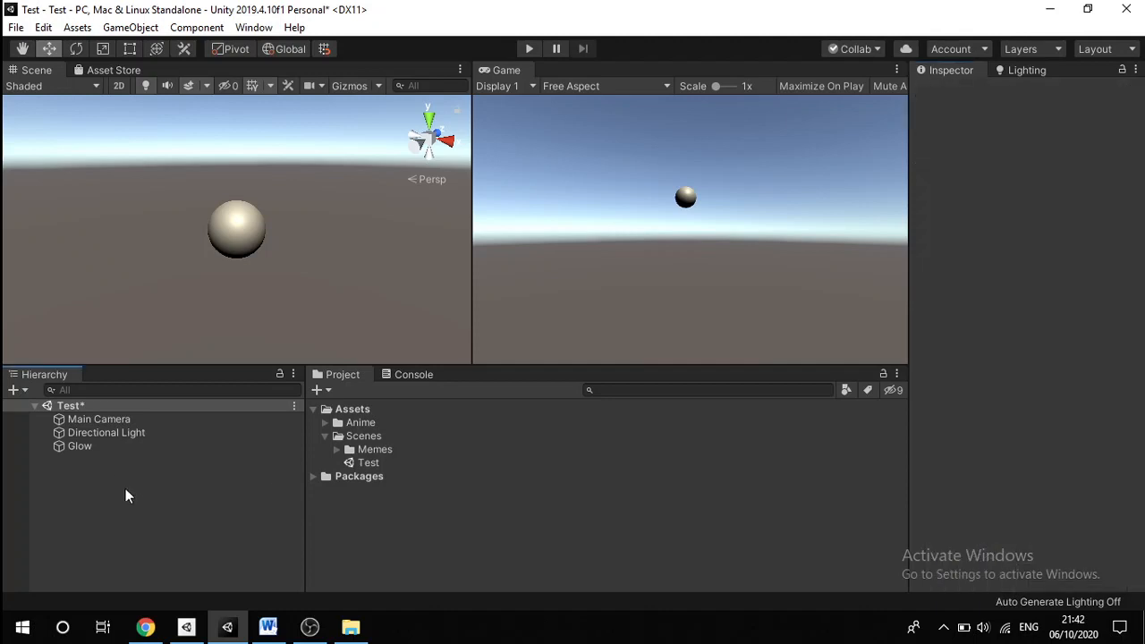
Step: Assign the Glow sphere to the Glow layer
left_click(94, 445)
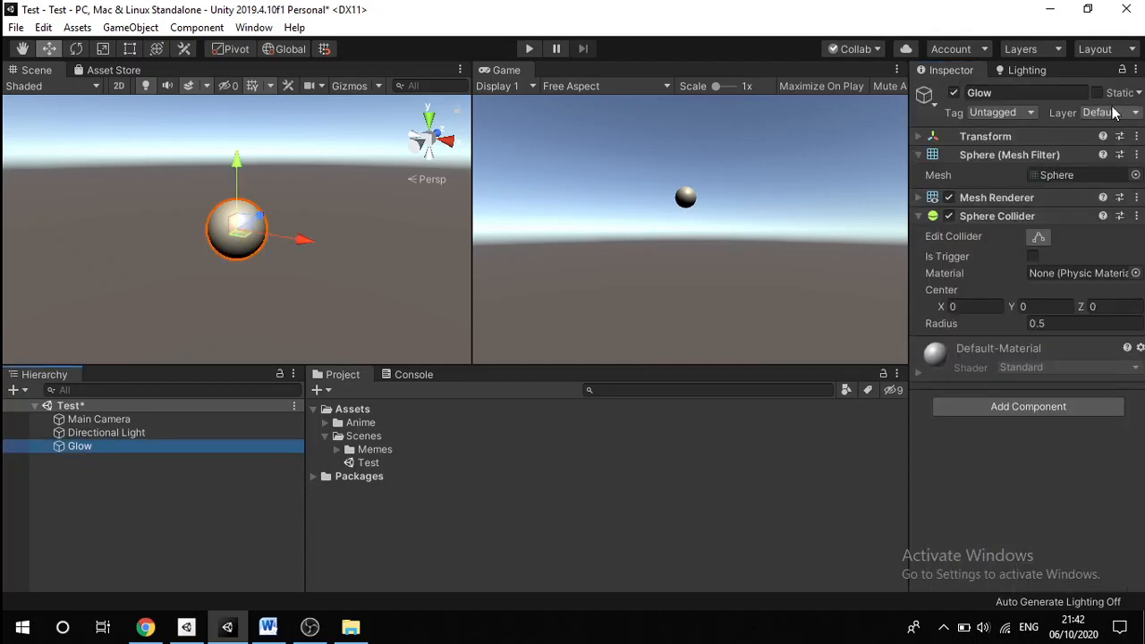
left_click(1118, 113)
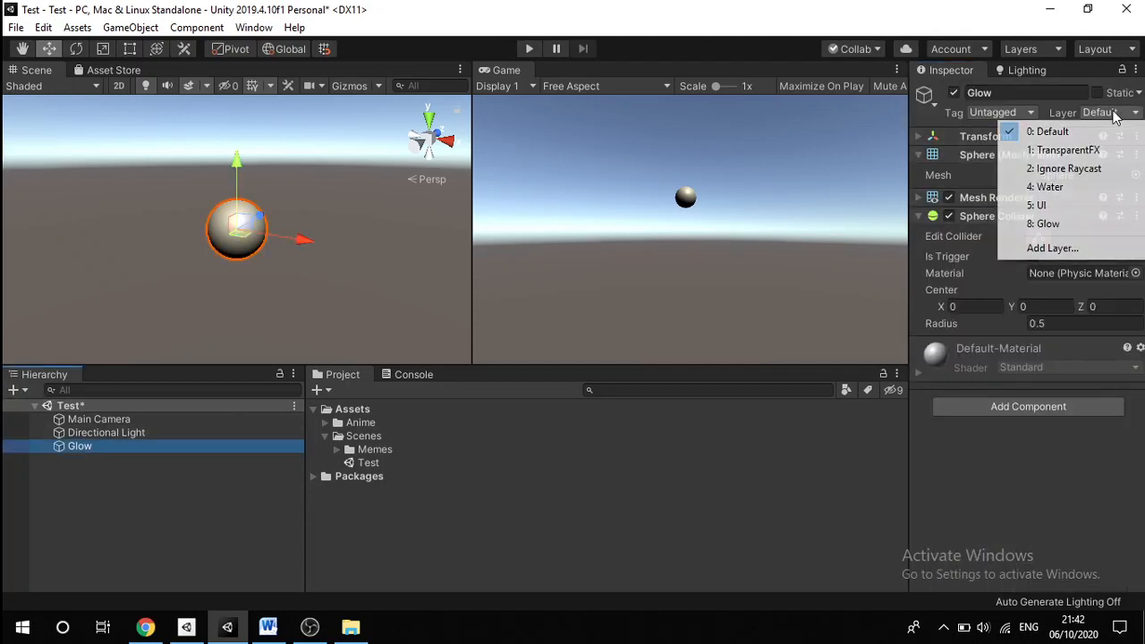
left_click(1045, 227)
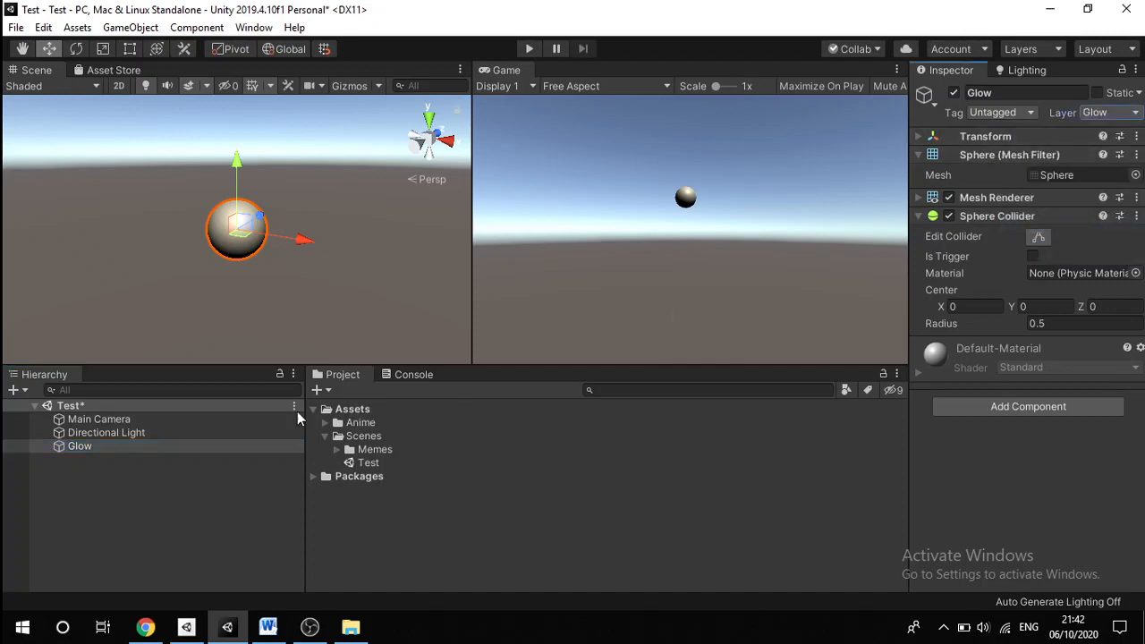
left_click(91, 422)
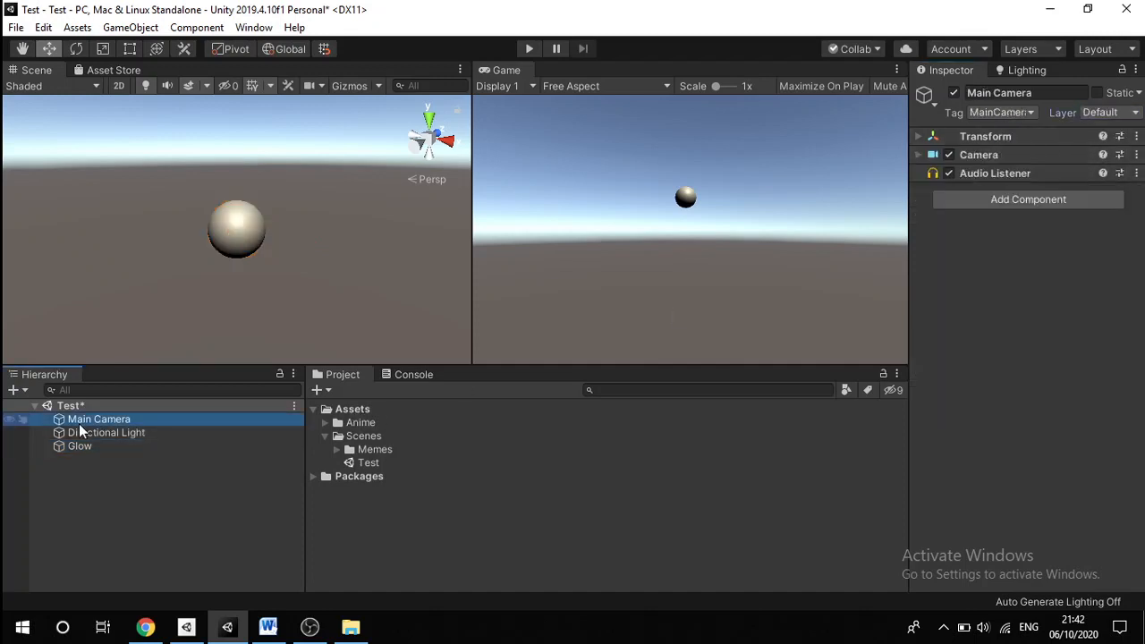
Step: Add a Post-process Layer to the Main Camera with volume blending layer Glow
left_click(991, 201)
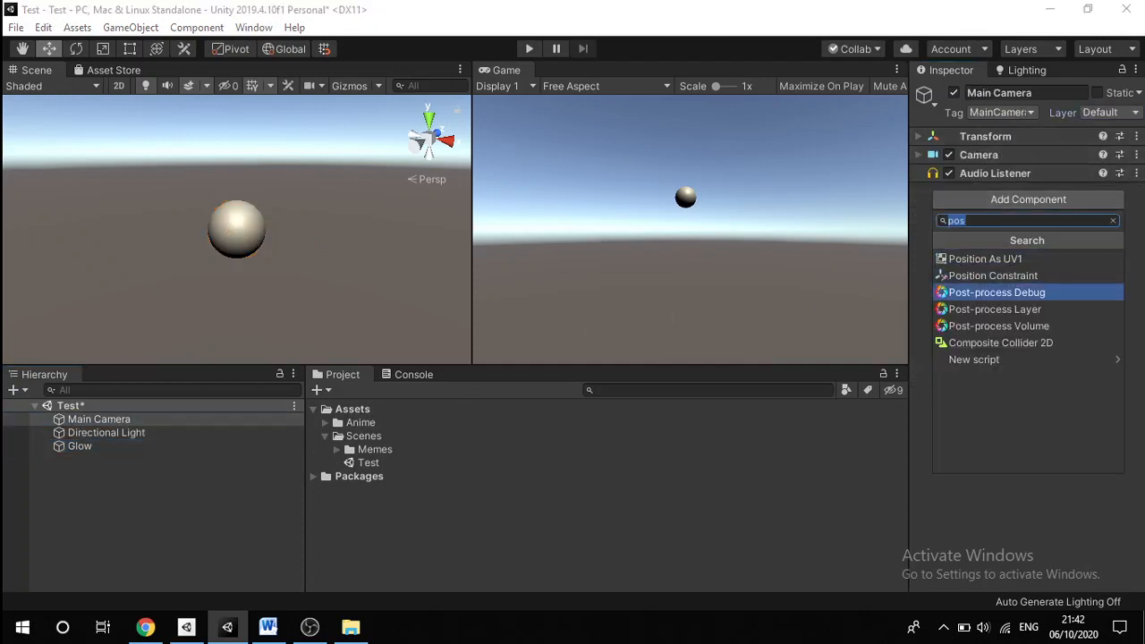
left_click(983, 308)
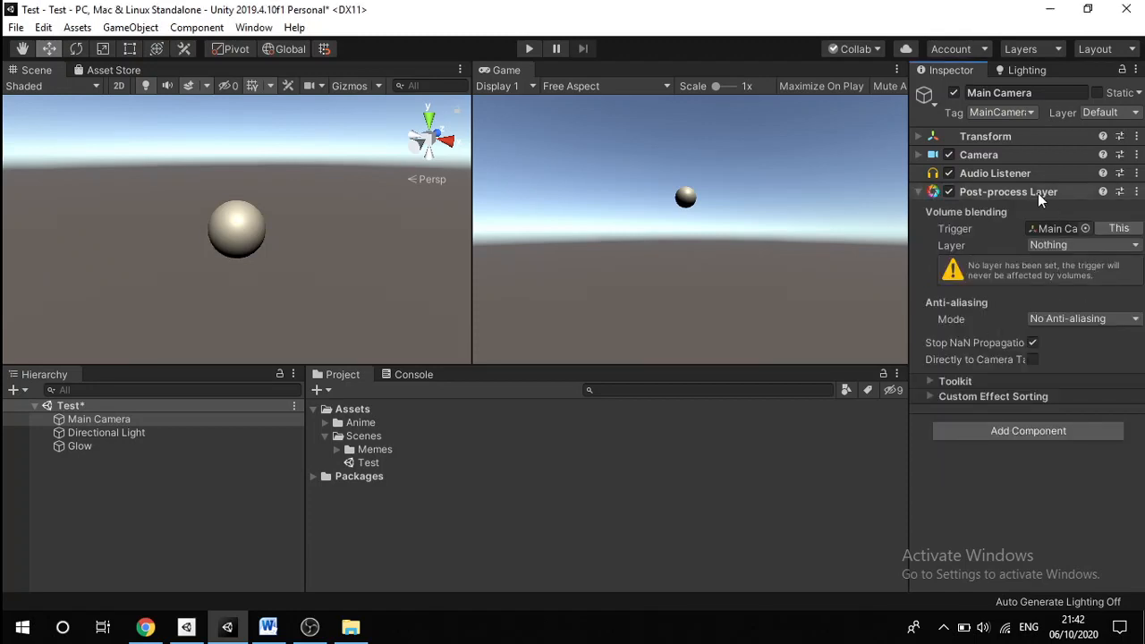
left_click(1052, 245)
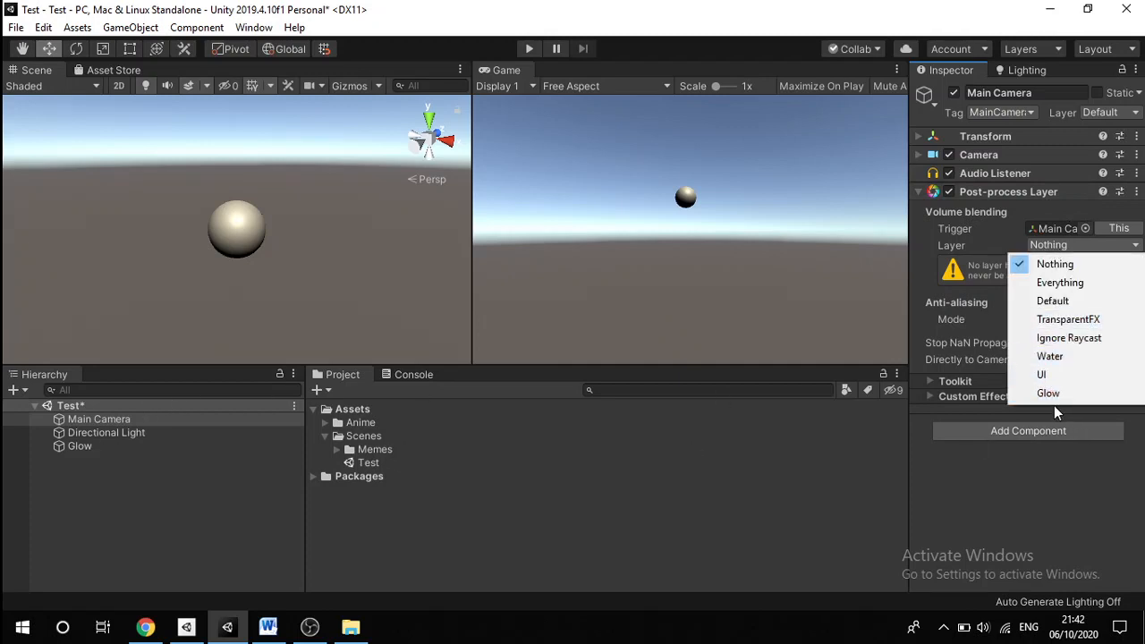
left_click(1058, 395)
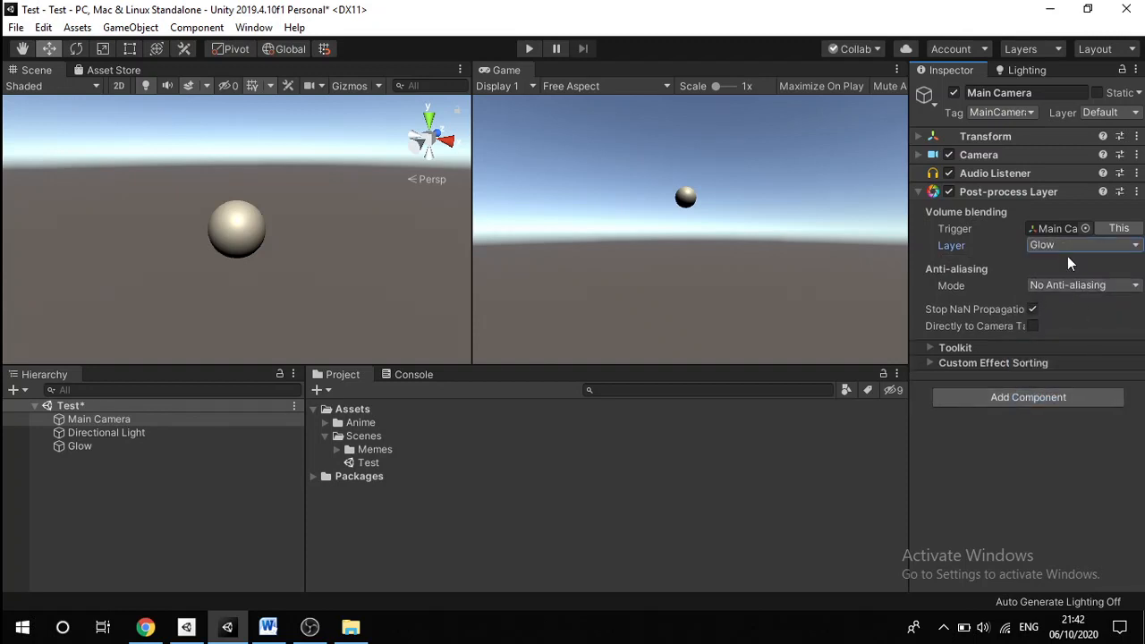
left_click(86, 451)
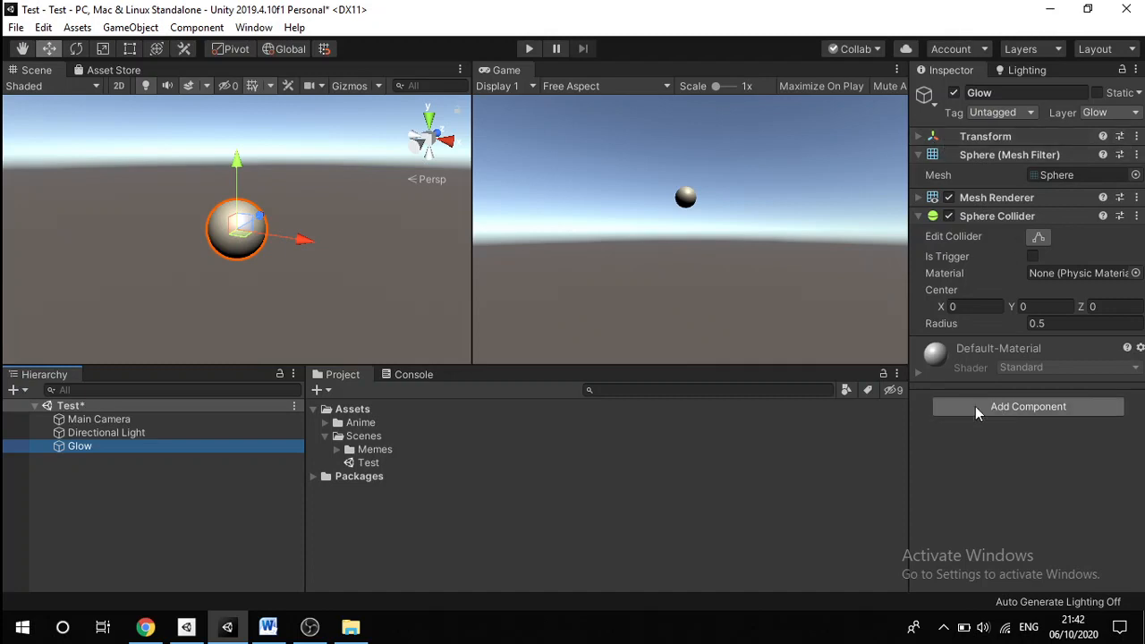
Step: Add a Post-process Volume to the Glow sphere and create a new Glow Profile in Test_Profiles
left_click(1008, 410)
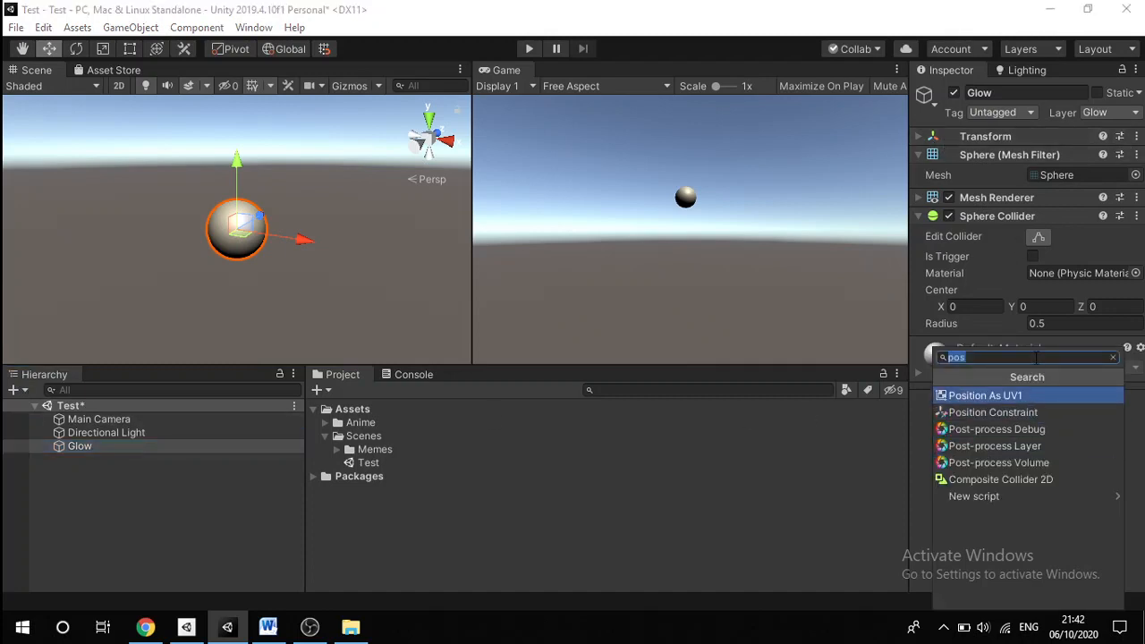
left_click(984, 463)
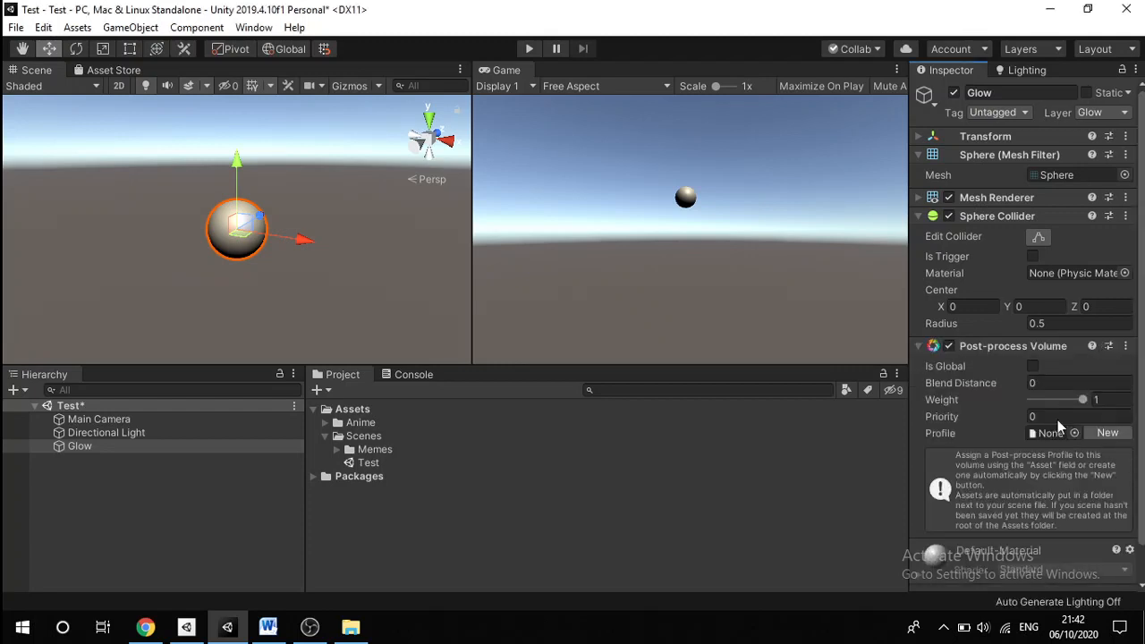
scroll(1038, 425, "down", 1)
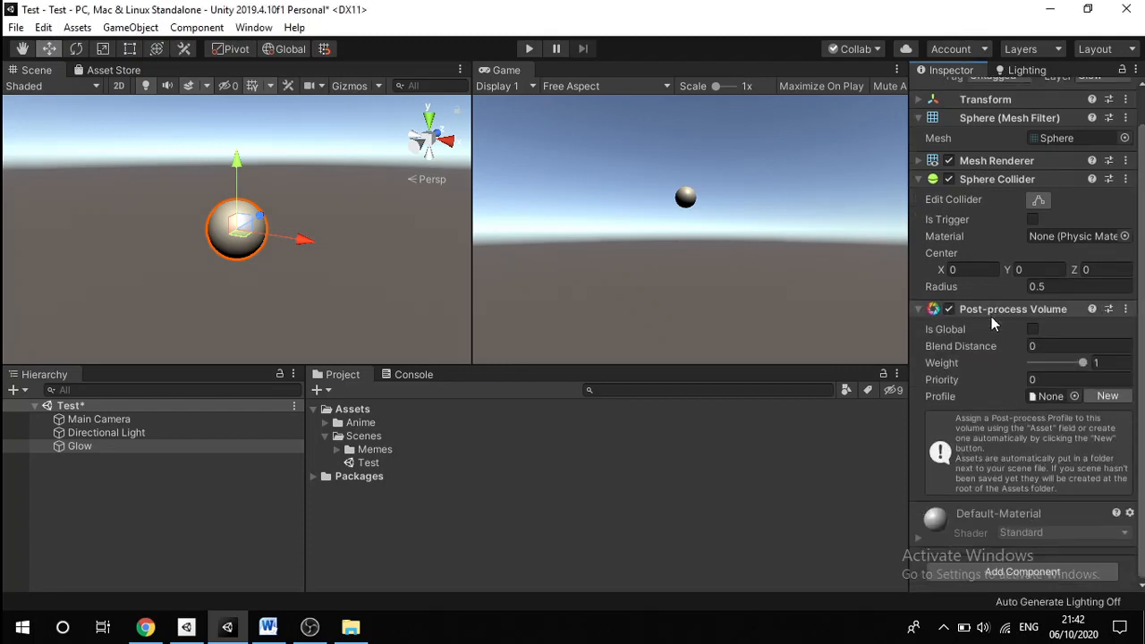
left_click(1105, 399)
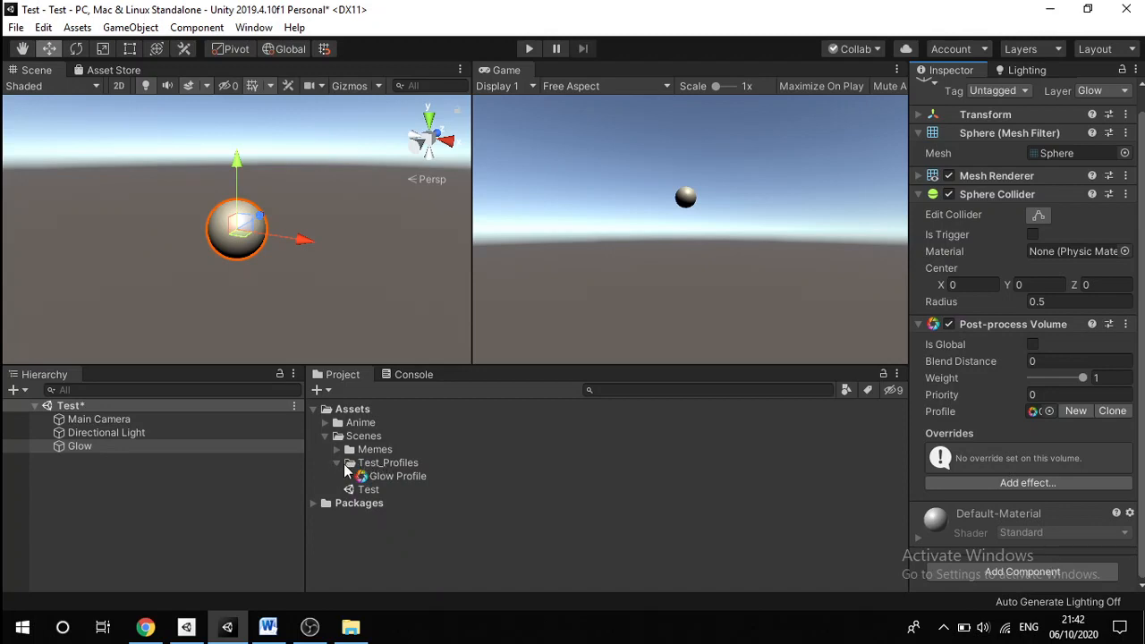
left_click(339, 463)
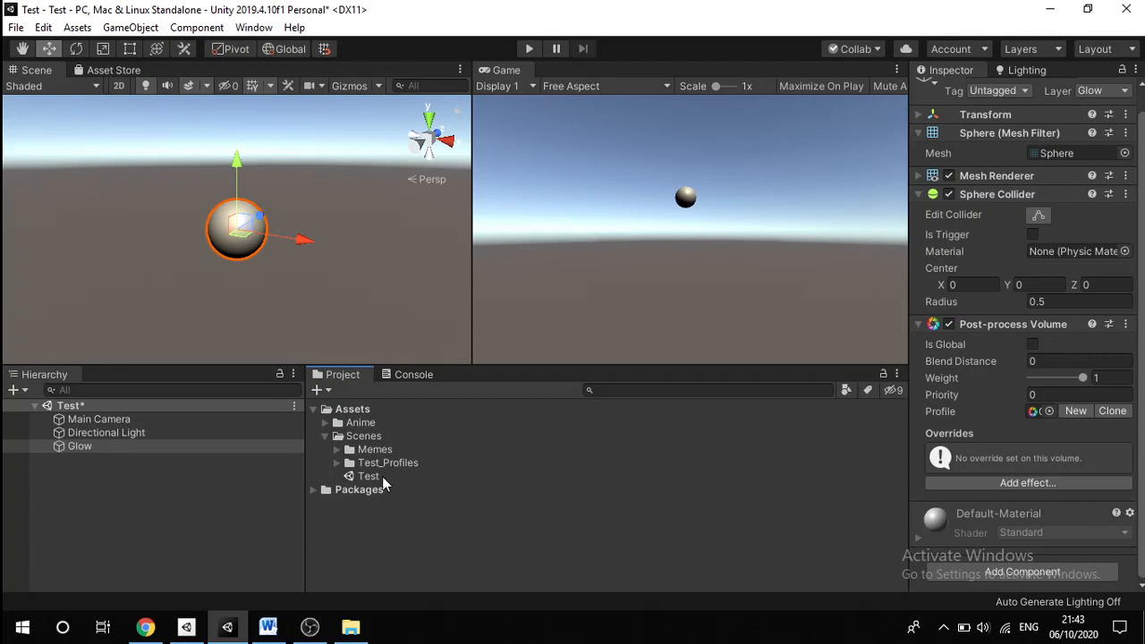
Step: Add a Bloom effect to the sphere's volume and override its Intensity to 3.49
left_click(1023, 484)
mouse_move(1043, 491)
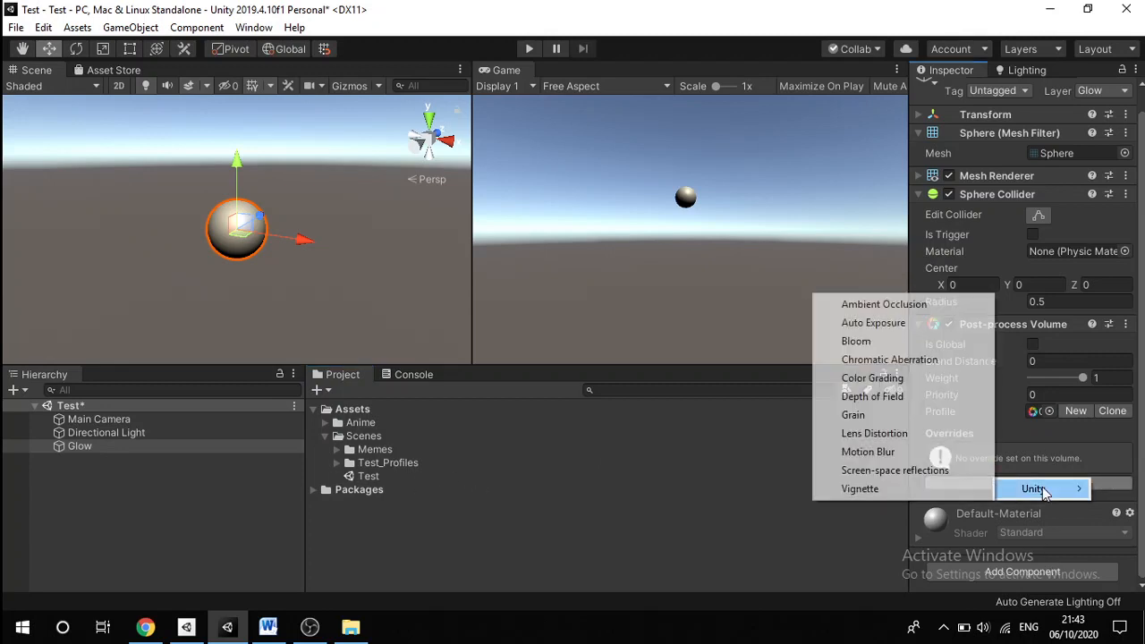
left_click(873, 344)
scroll(1071, 399, "down", 4)
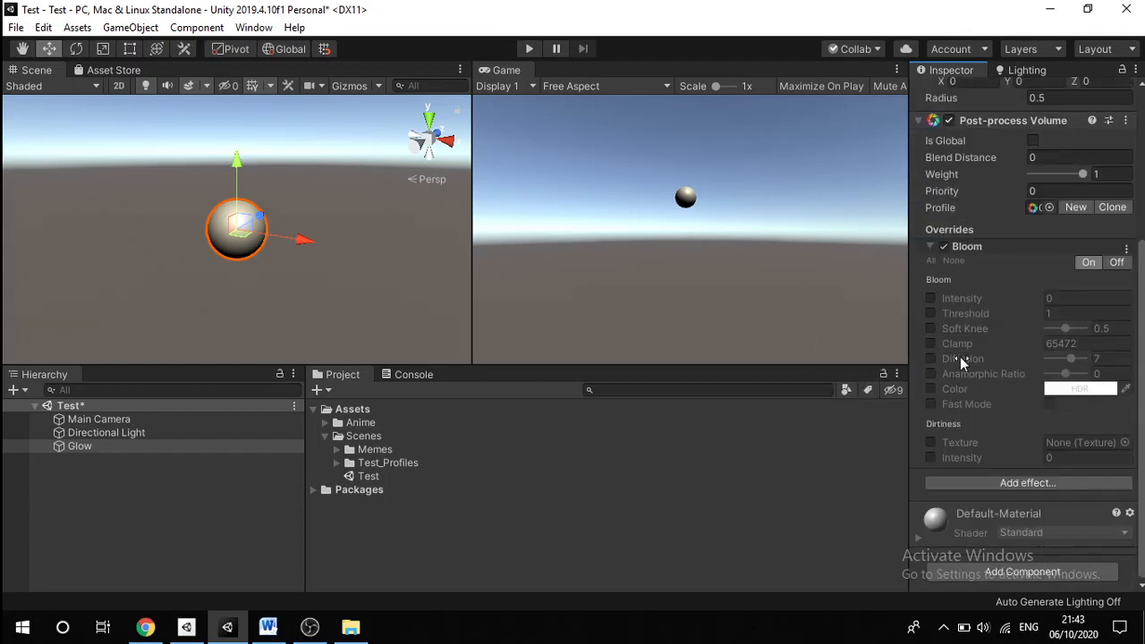
left_click(930, 298)
left_click_drag(959, 301, 1007, 304)
Step: Make the volume global and set Bloom Intensity to 1 after previewing stronger values
left_click(1033, 142)
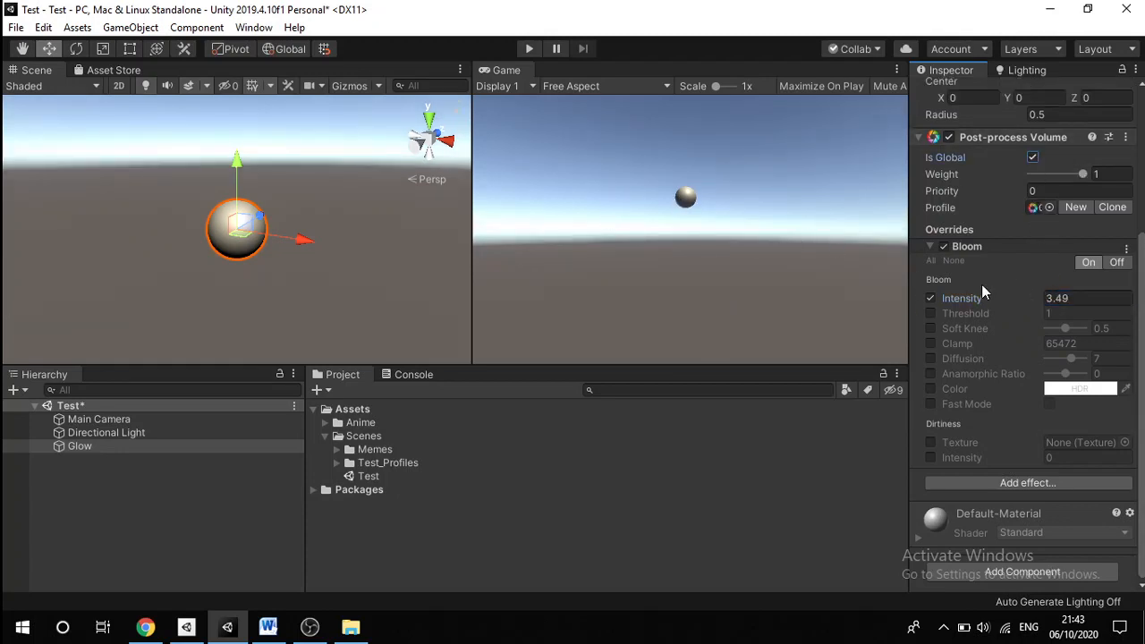
left_click_drag(979, 304, 351, 319)
left_click_drag(1007, 300, 898, 304)
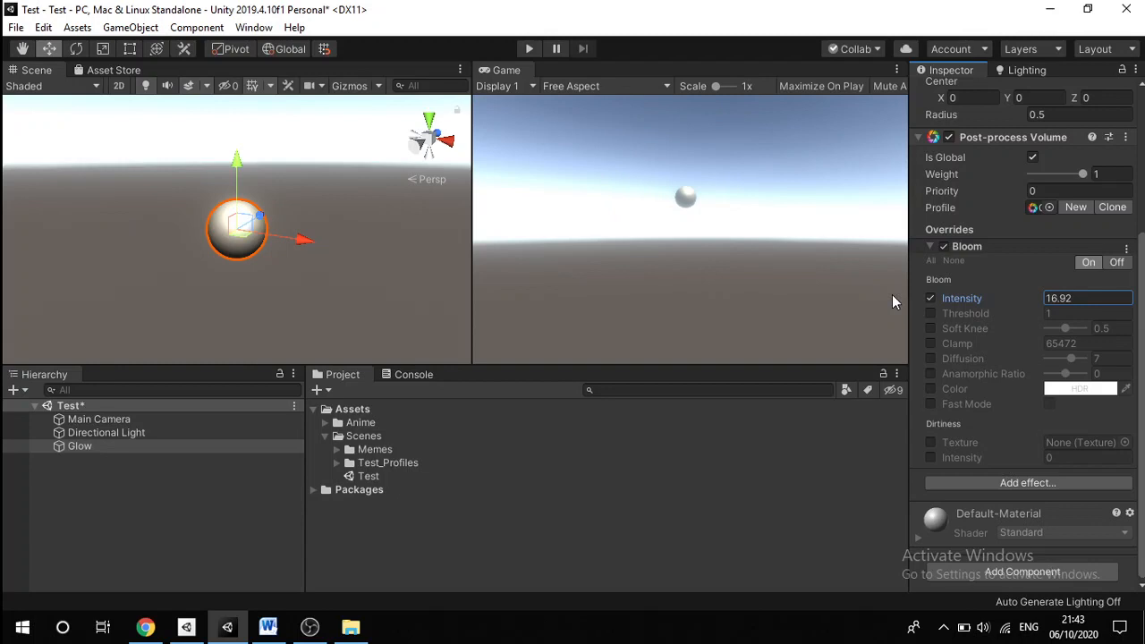
left_click(1070, 298)
type("1")
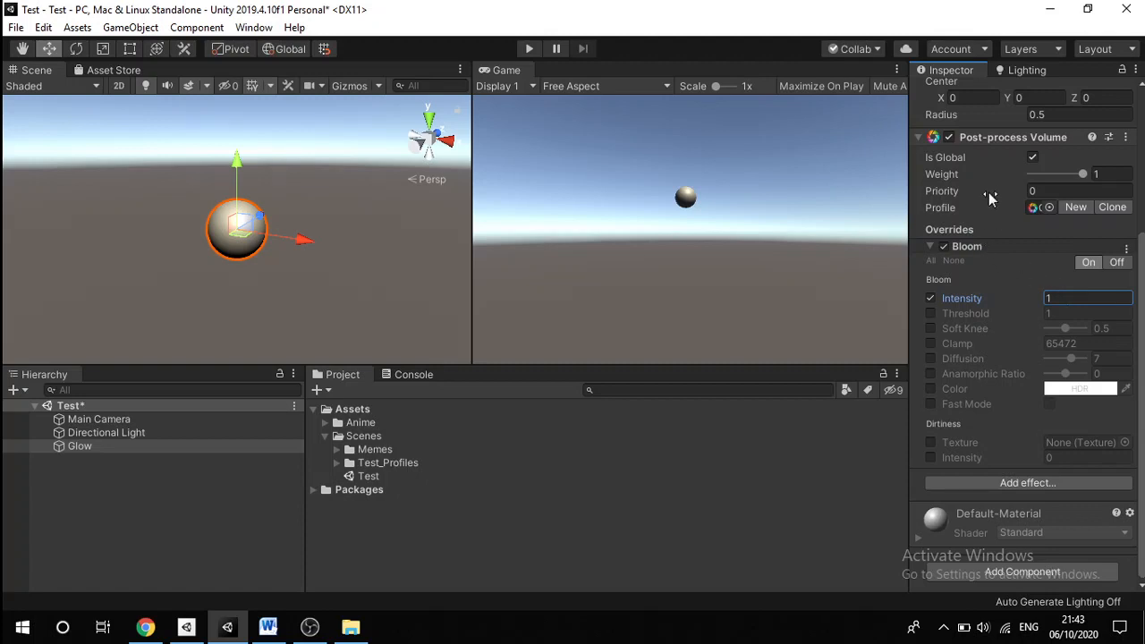
Step: Reselect the Glow sphere and confirm its volume's Is Global setting stays on
left_click(99, 479)
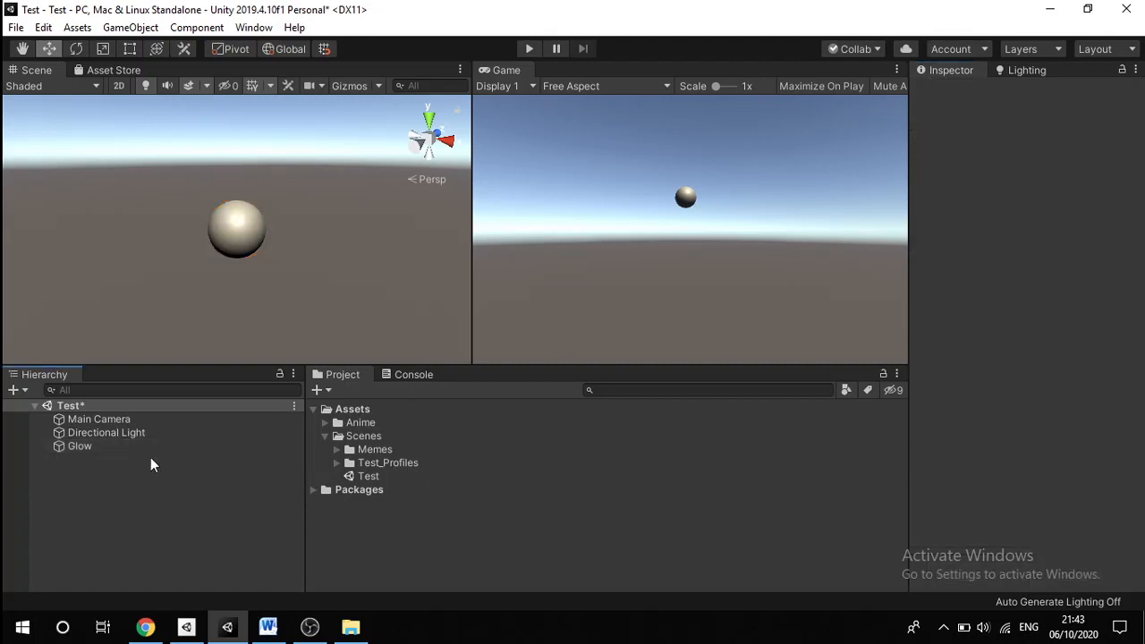
left_click(115, 451)
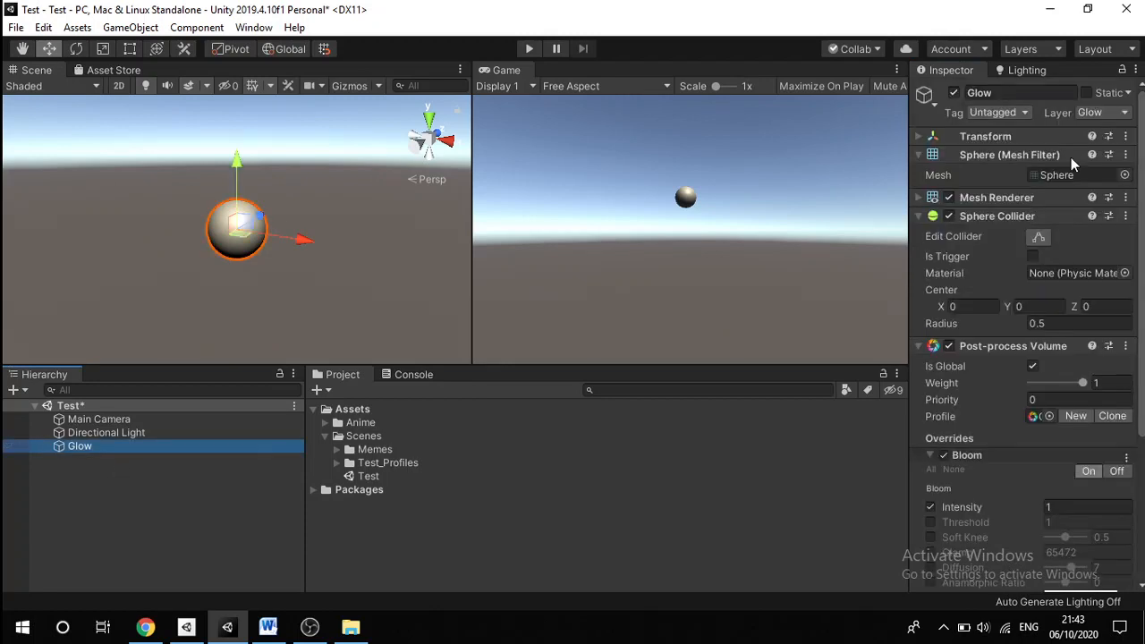
left_click(1033, 367)
left_click(1033, 367)
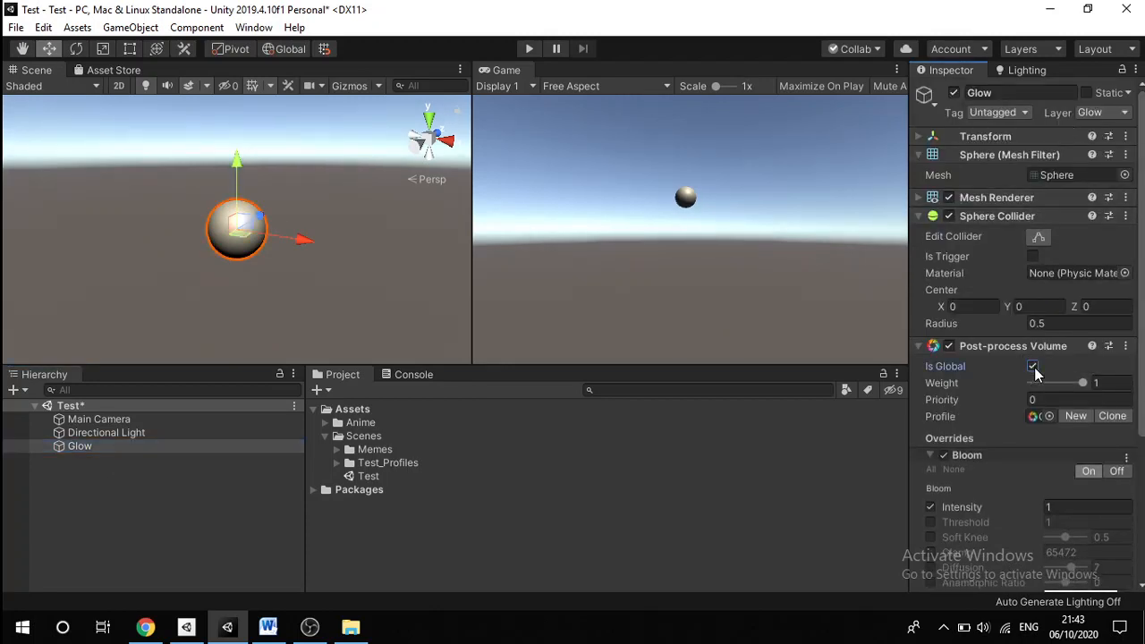
left_click(367, 524)
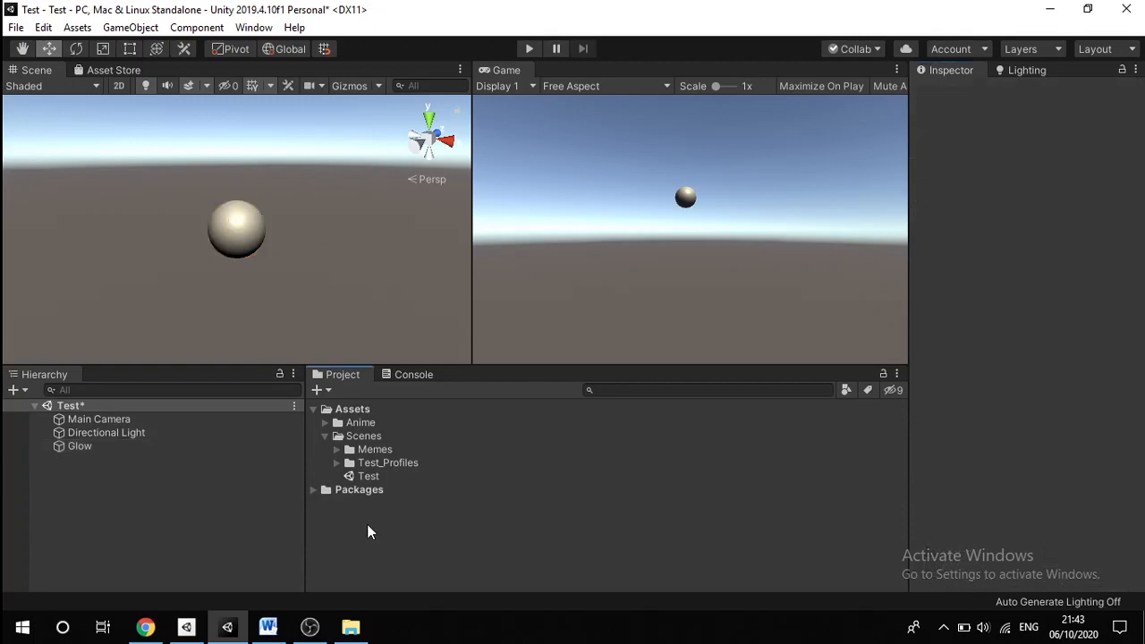
Step: Create a new Material asset named Glow in the Assets folder
right_click(367, 524)
mouse_move(454, 112)
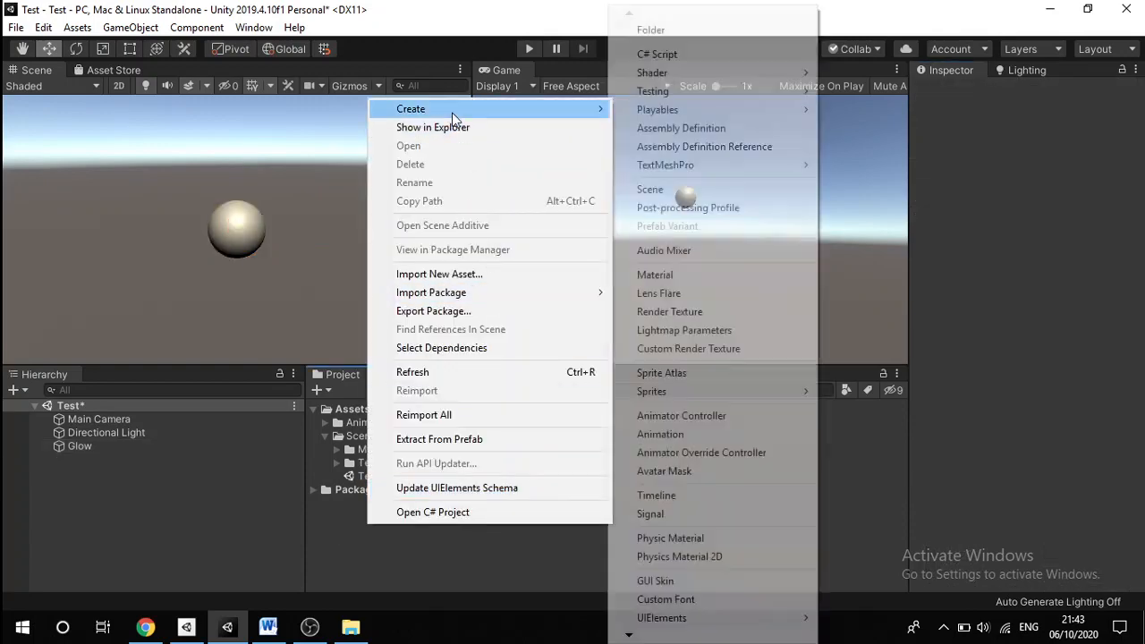
left_click(329, 523)
right_click(356, 508)
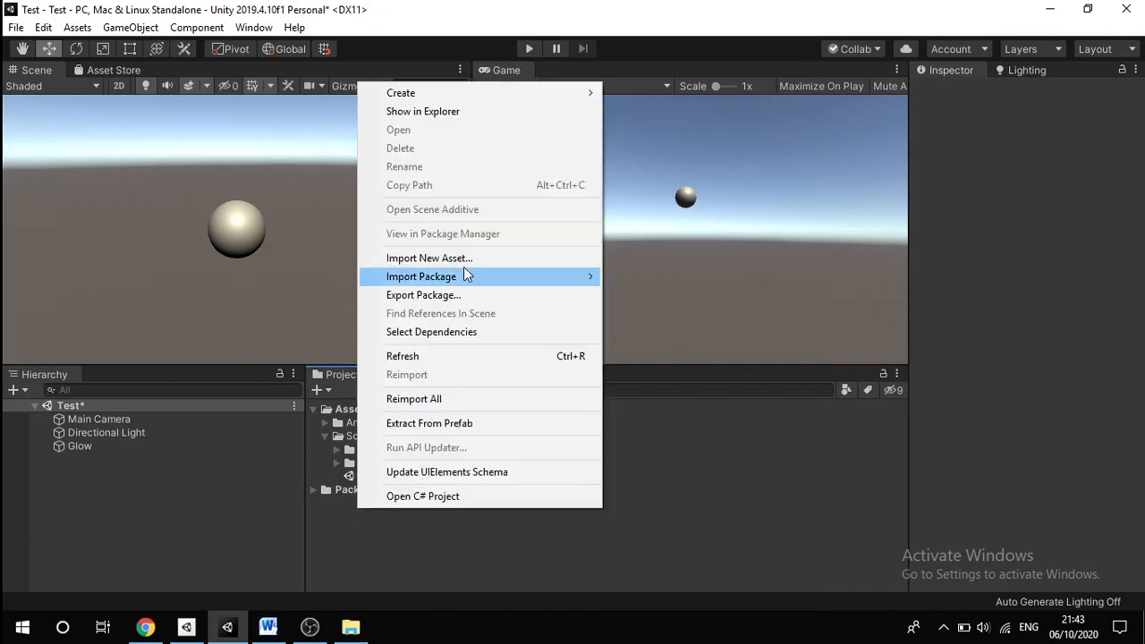
mouse_move(464, 97)
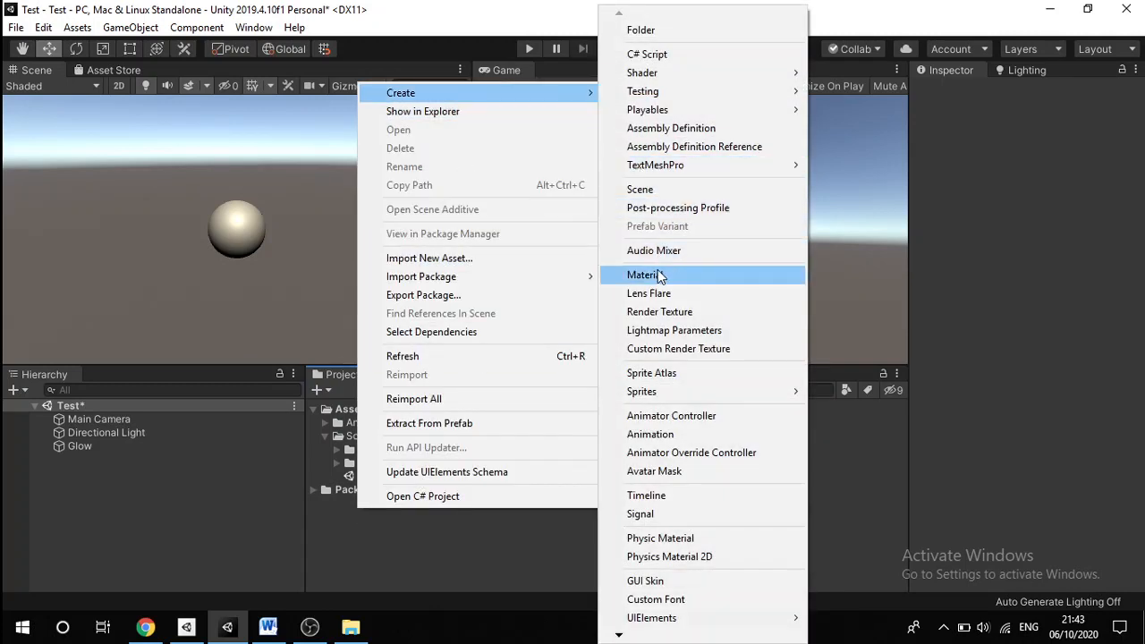
left_click(656, 275)
type("G")
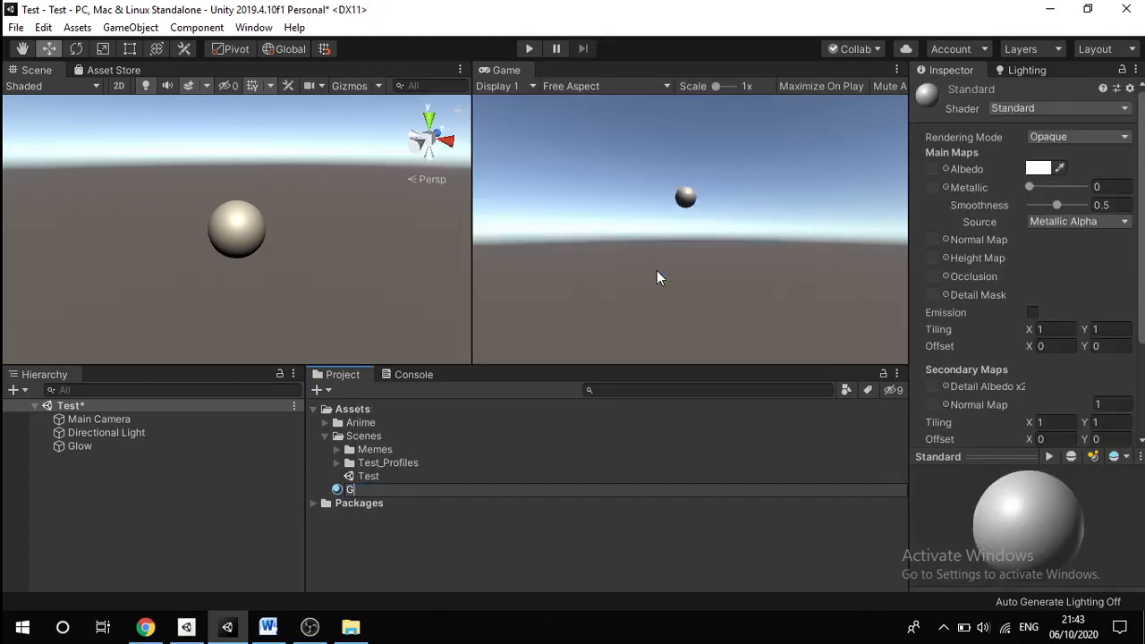
type("low")
key("Return")
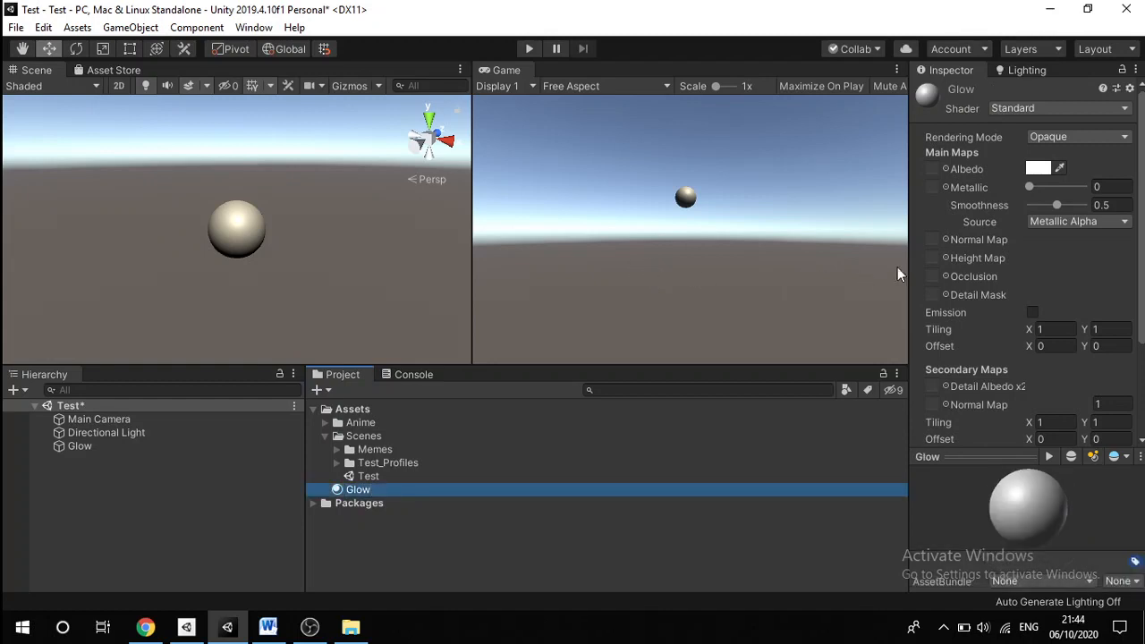
Step: Enable white Emission on the Glow material and apply the material to the sphere
left_click(1032, 314)
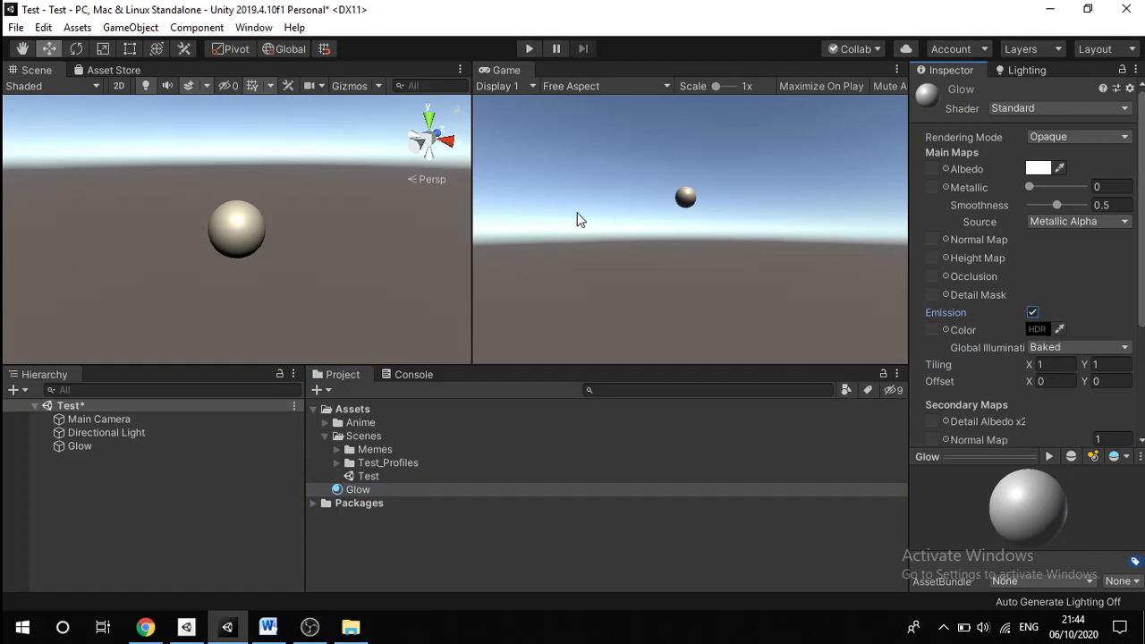
left_click(1041, 329)
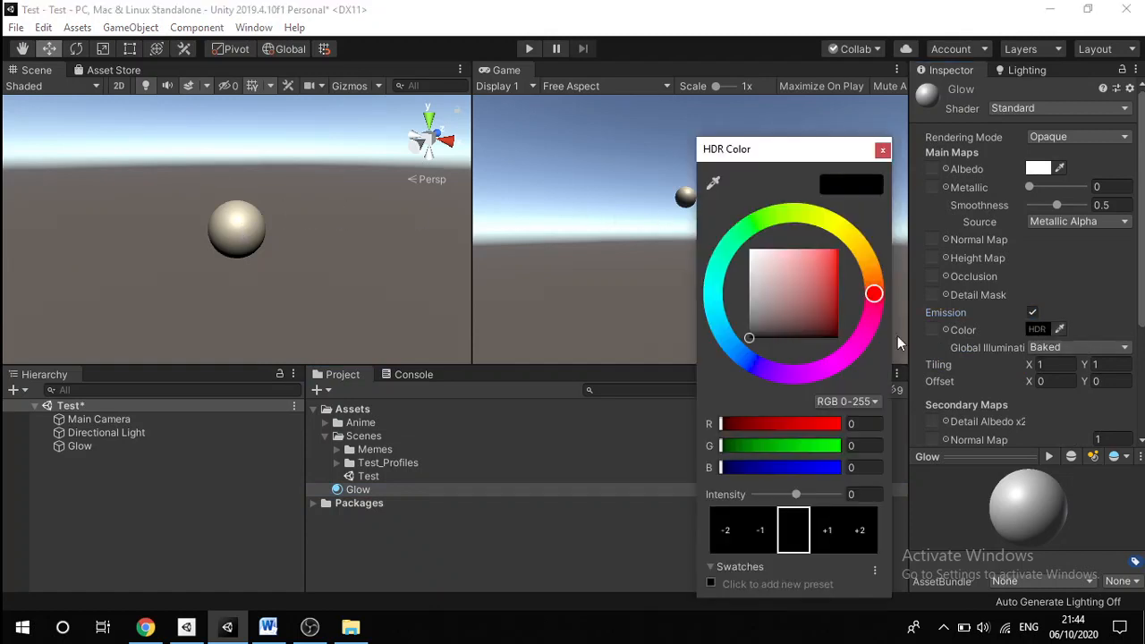
left_click_drag(763, 324, 736, 228)
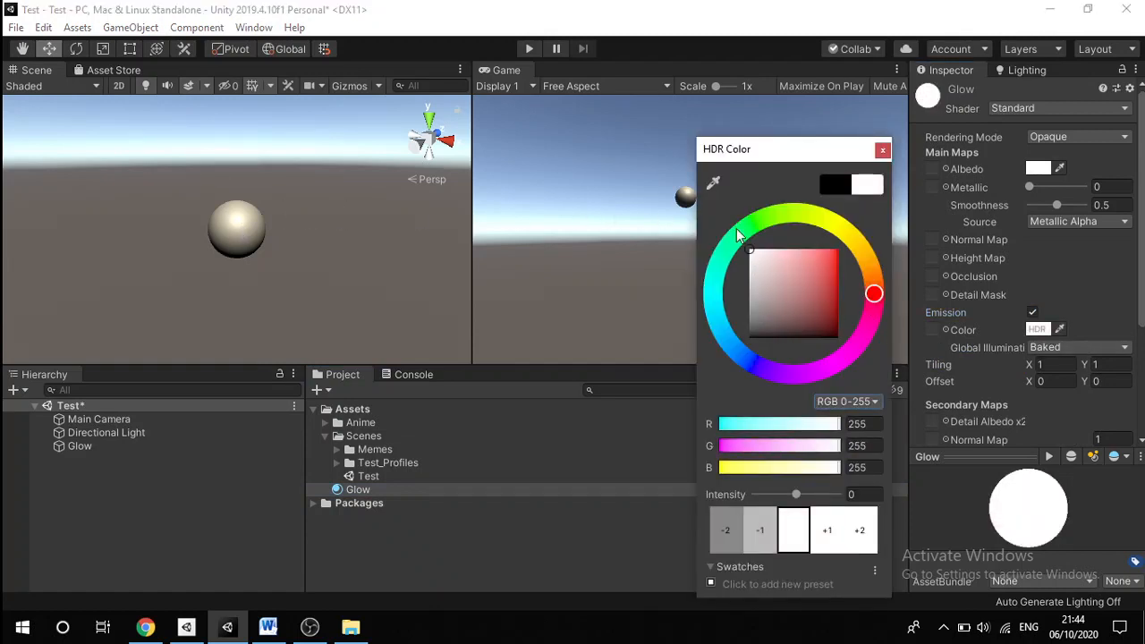
left_click(738, 231)
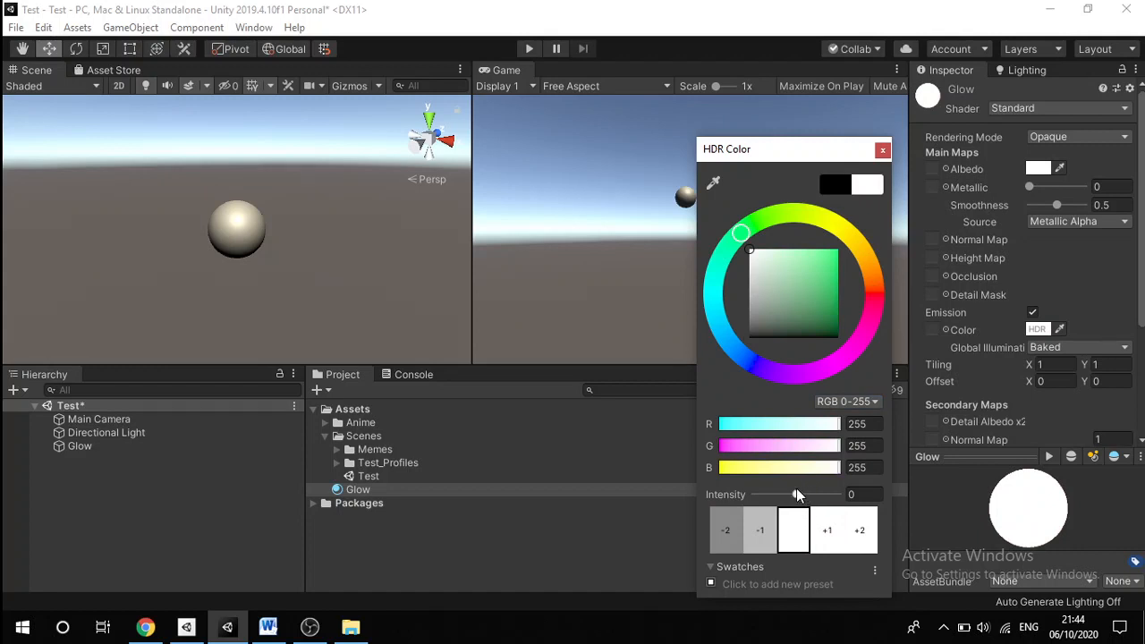
left_click_drag(358, 490, 245, 245)
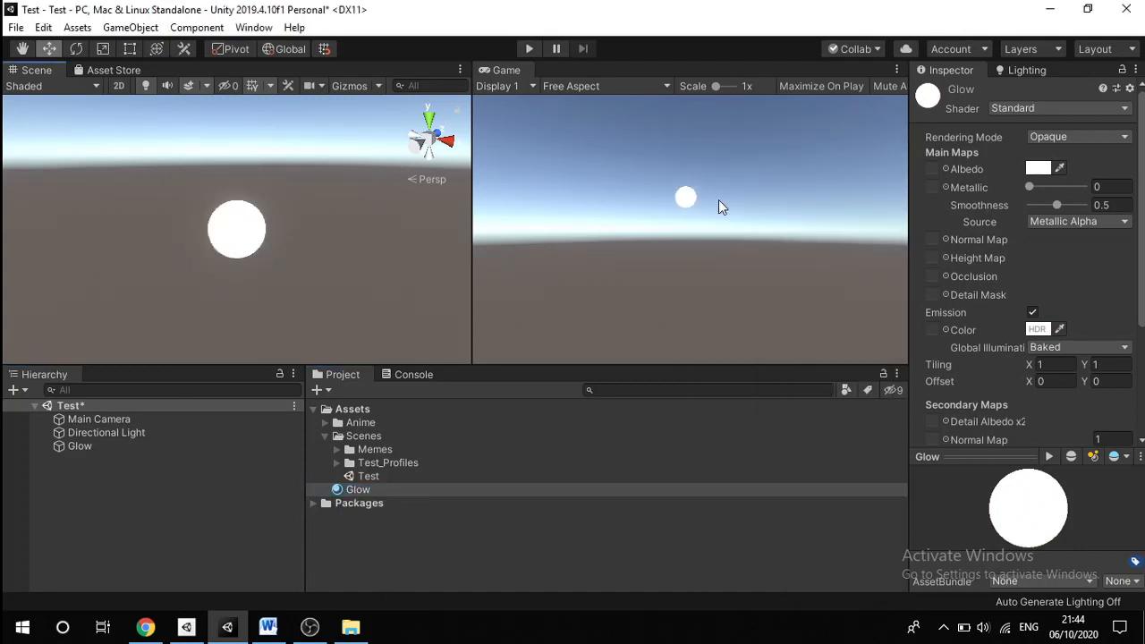
Step: Set the Glow material's HDR emission intensity to 2.55
left_click(1039, 330)
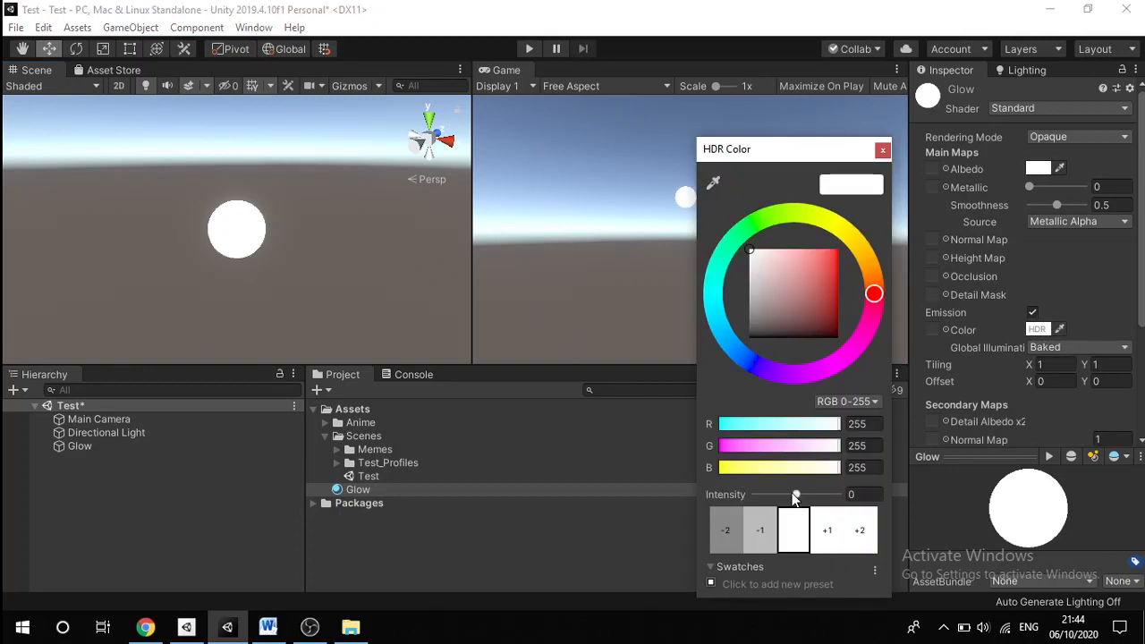
left_click_drag(795, 498, 822, 516)
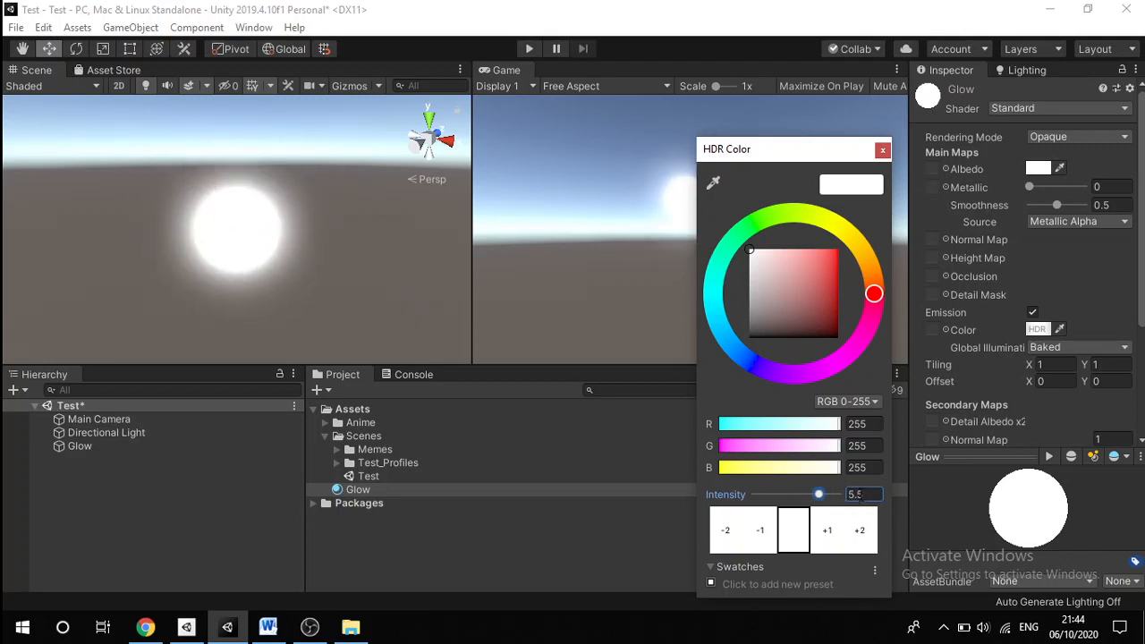
double_click(856, 495)
type("2.55")
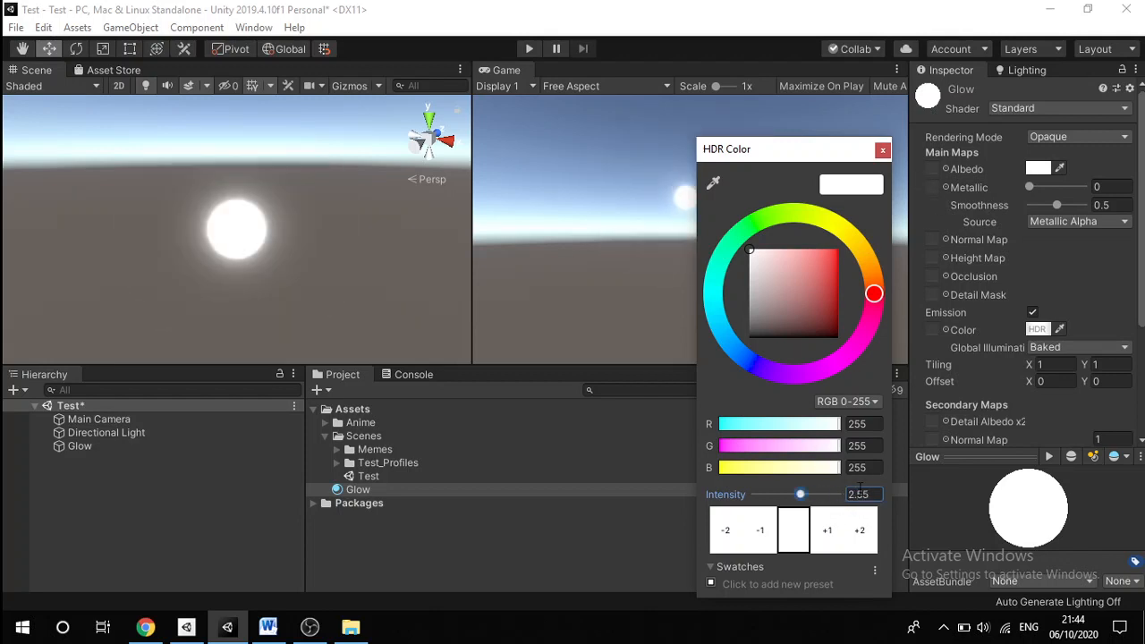
left_click(882, 149)
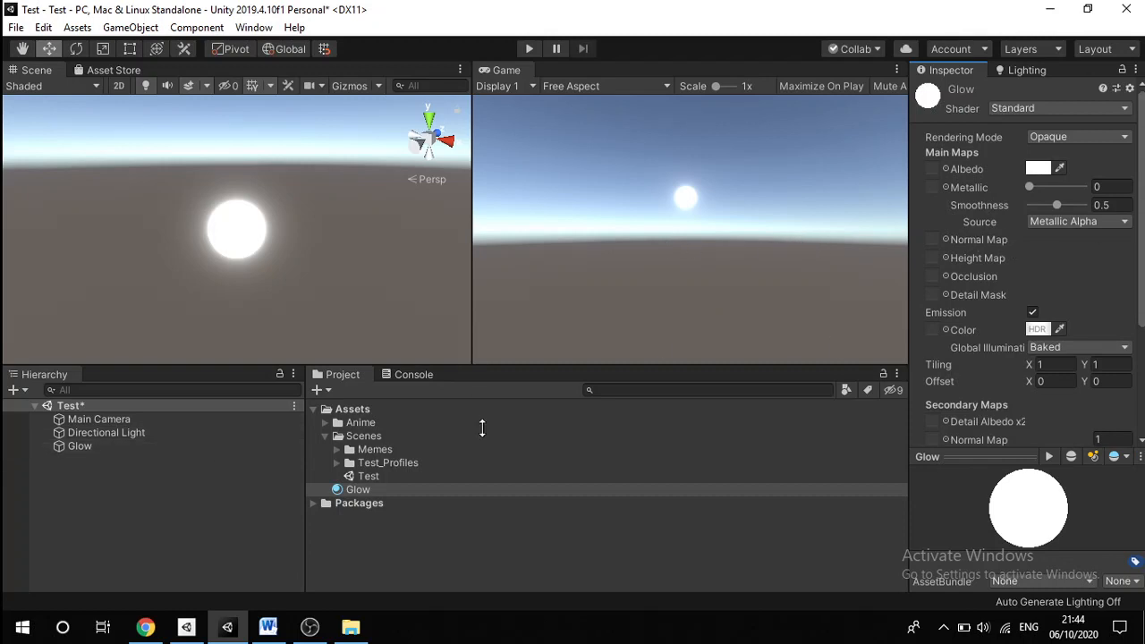
Step: Untick Is Global on the Glow sphere's volume and set its Sphere Collider radius to 2
left_click(97, 448)
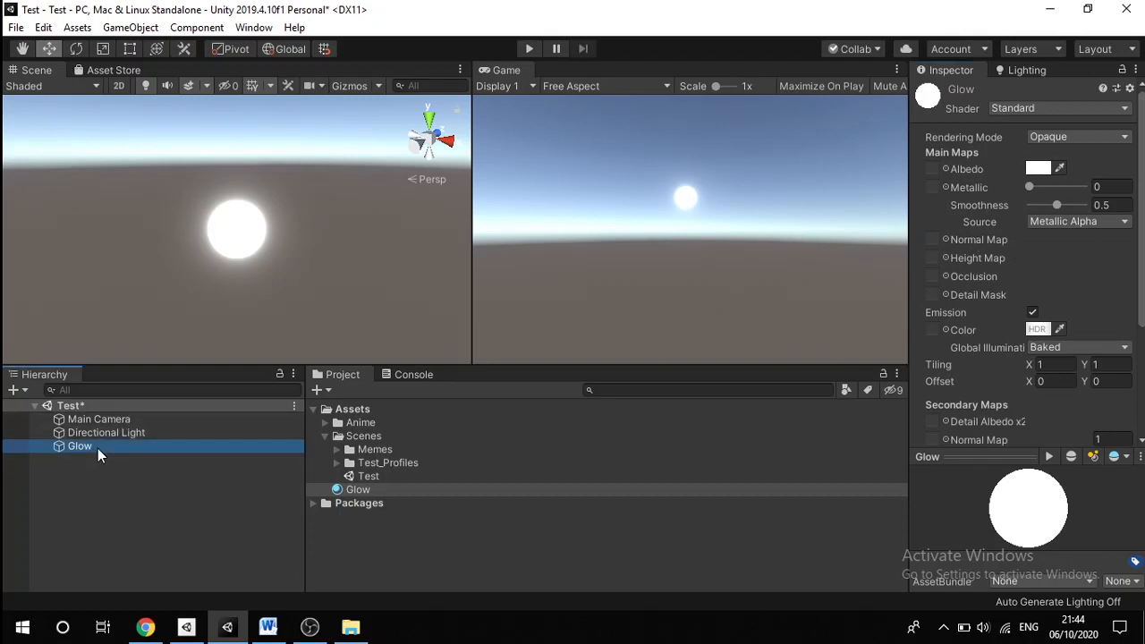
scroll(1019, 241, "down", 4)
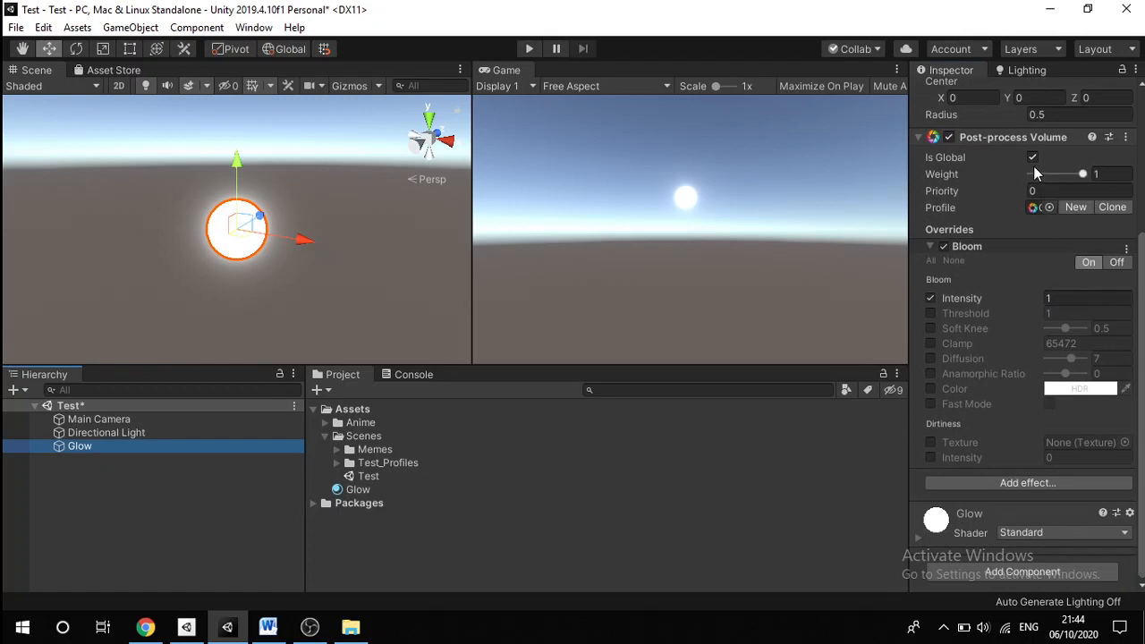
scroll(1042, 308, "up", 3)
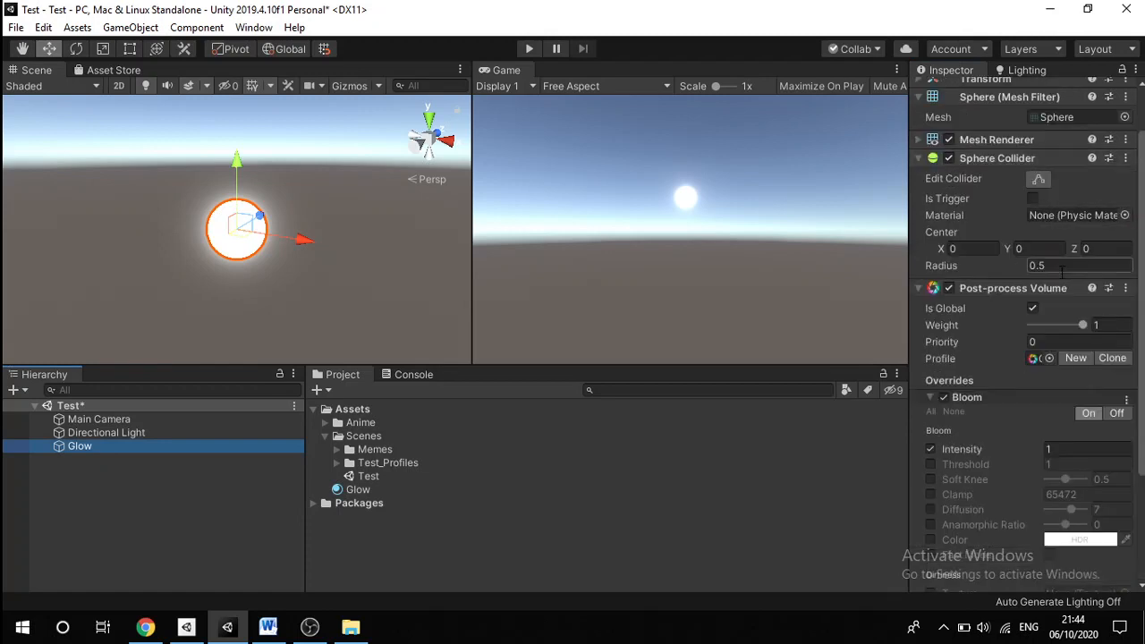
left_click(1033, 309)
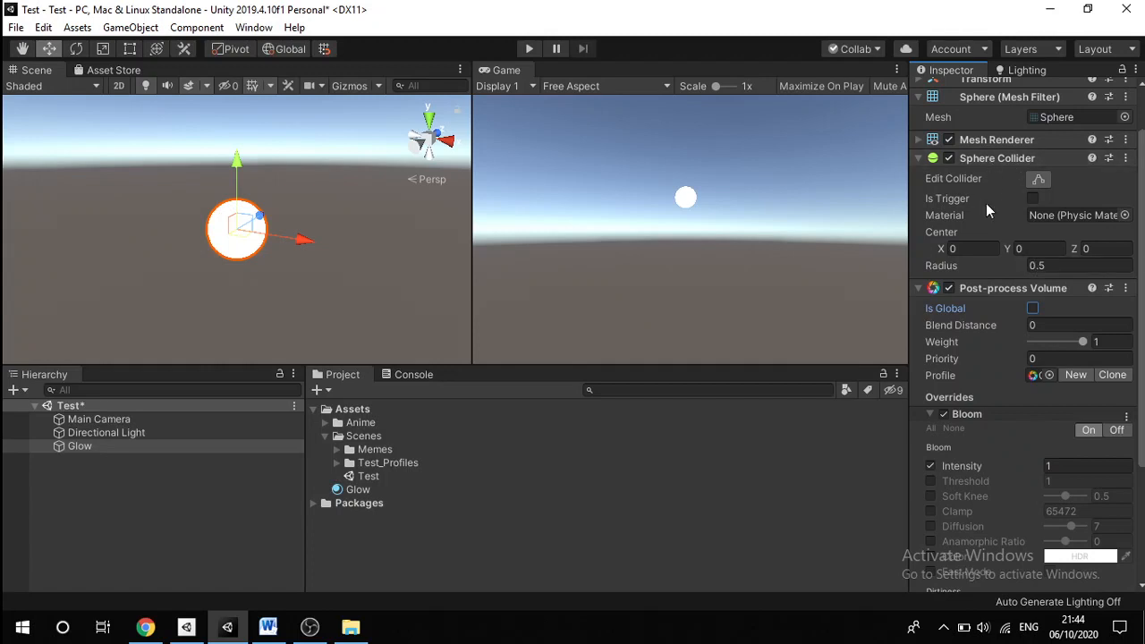
left_click(1059, 264)
type("2")
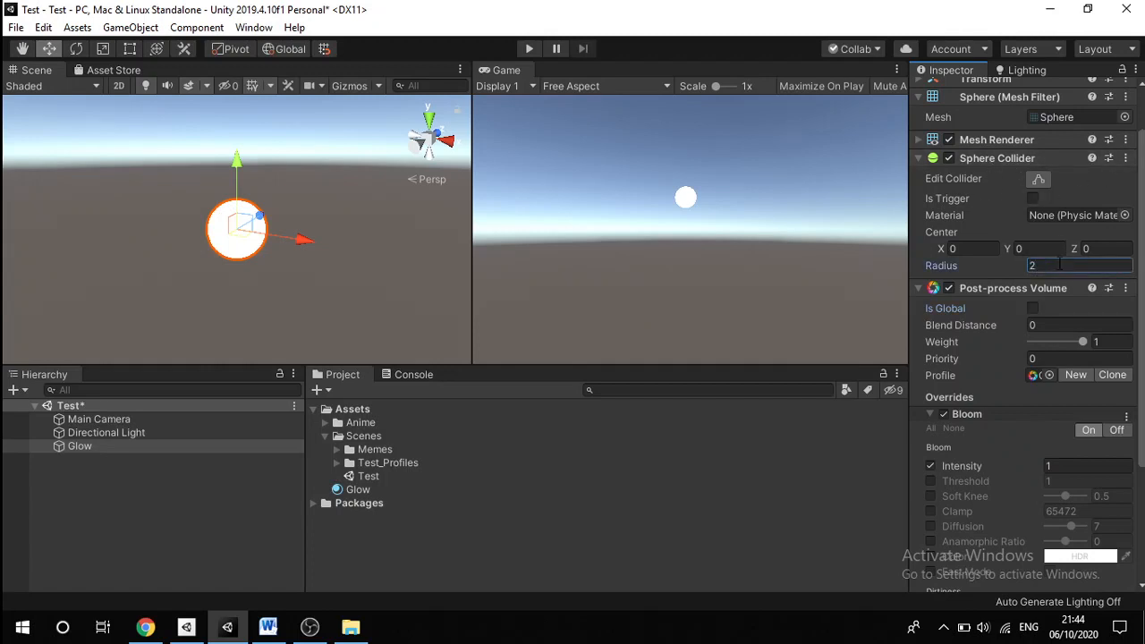
scroll(265, 270, "down", 4)
left_click_drag(265, 270, 363, 262, "alt")
middle_click_drag(179, 307, 304, 232)
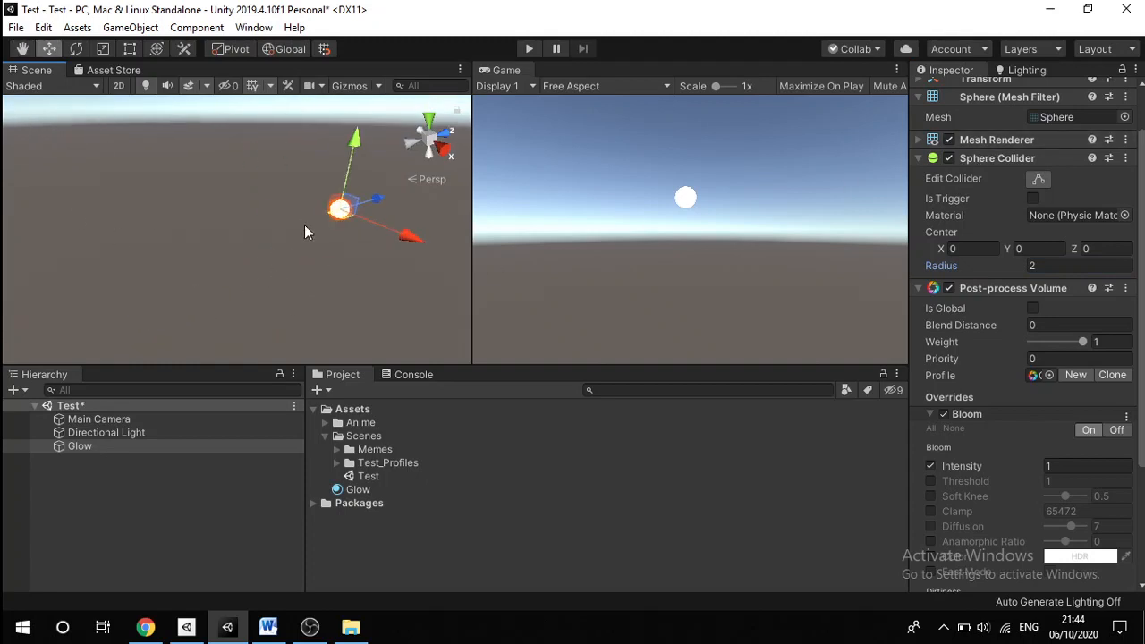
Step: Drag the Glow sphere to a spot right of centre in the game view
left_click_drag(333, 213, 179, 327)
left_click(87, 419)
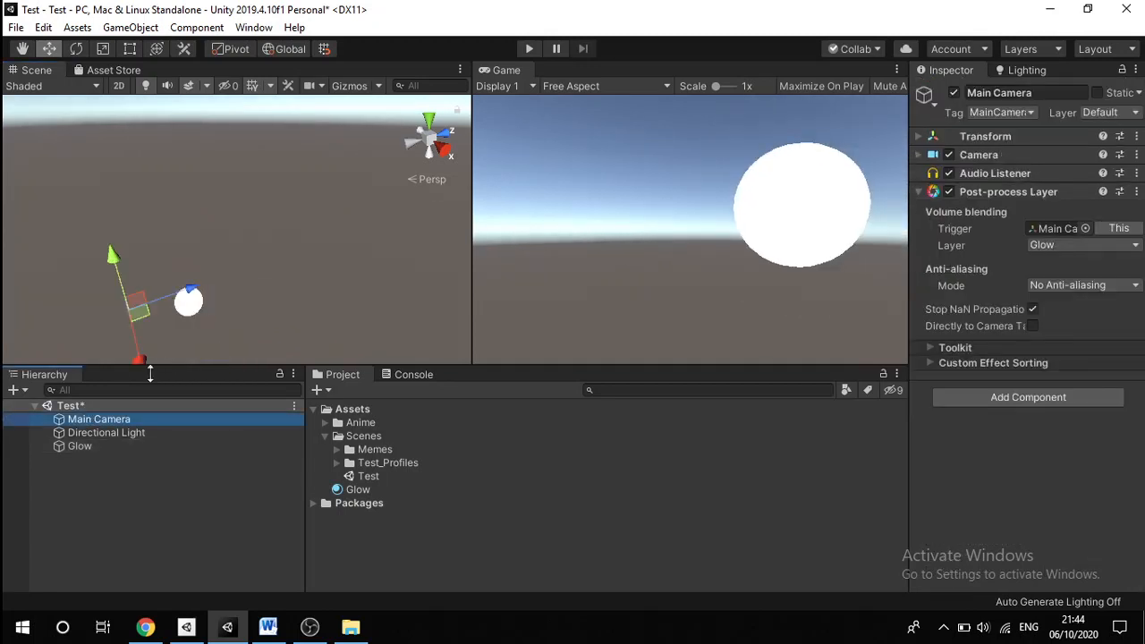
left_click(114, 447)
mouse_move(181, 318)
left_mouse_down()
mouse_move(170, 320)
mouse_move(181, 322)
left_mouse_up()
left_click_drag(265, 290, 270, 281)
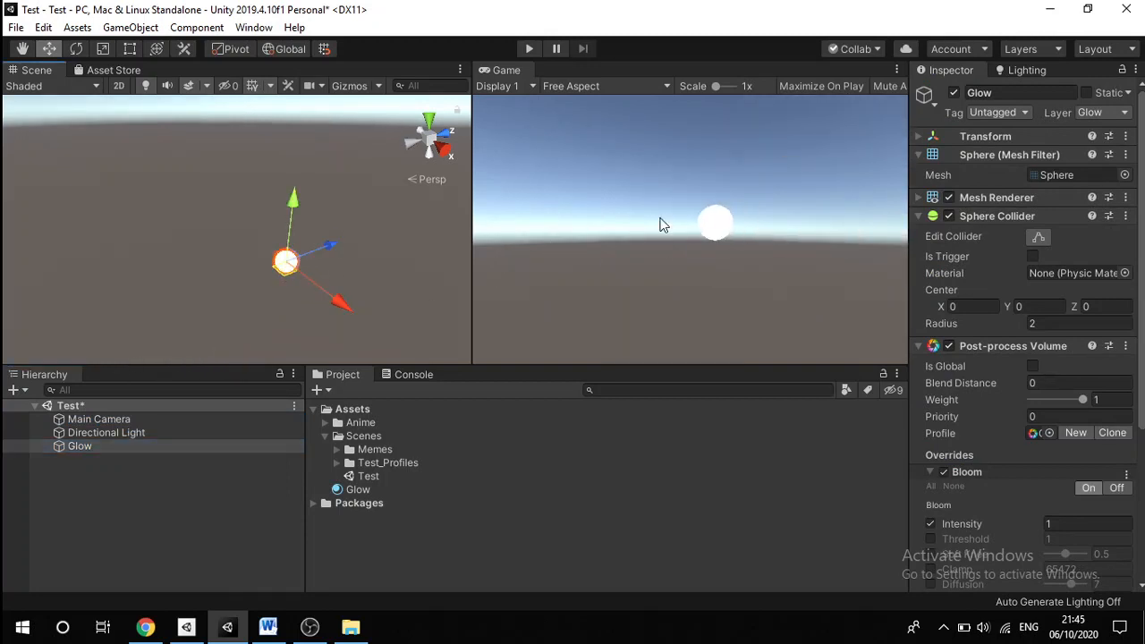